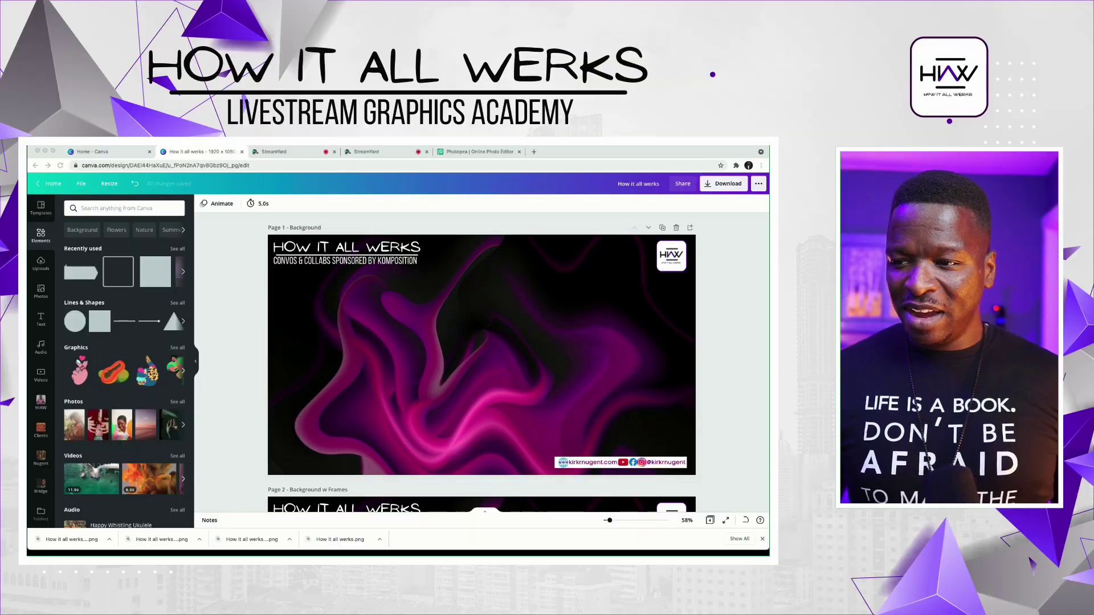
Add a blank fifth page after Page 4 at the end of the design
scroll(481, 353, "down", 12)
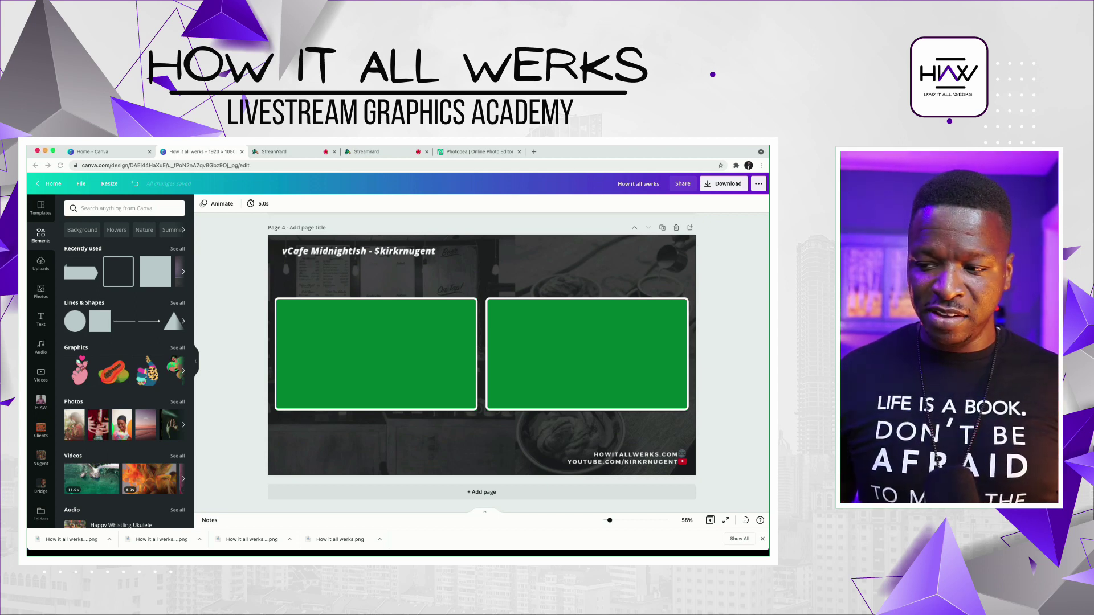
left_click(482, 492)
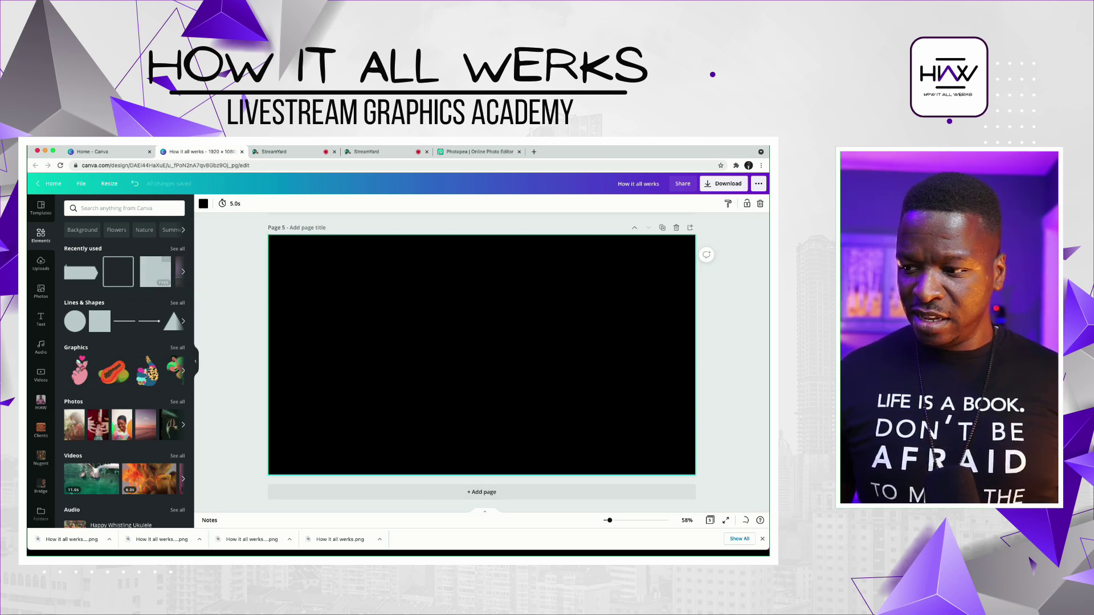
Add a white square and flatten it into a thin bar near the page's upper left
scroll(481, 341, "up", 4)
scroll(481, 341, "down", 4)
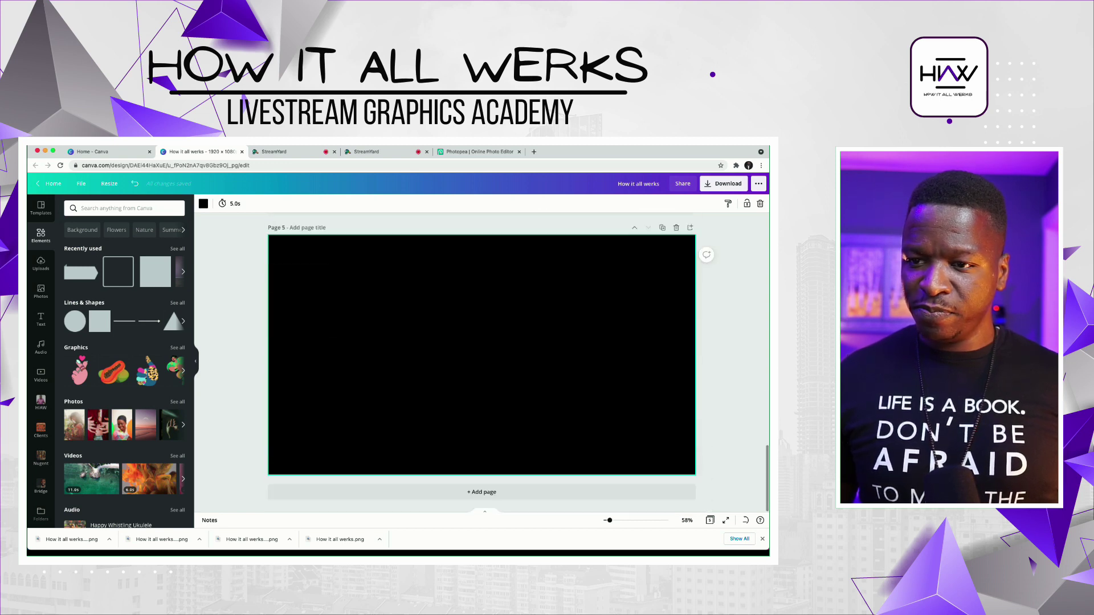
left_click(157, 274)
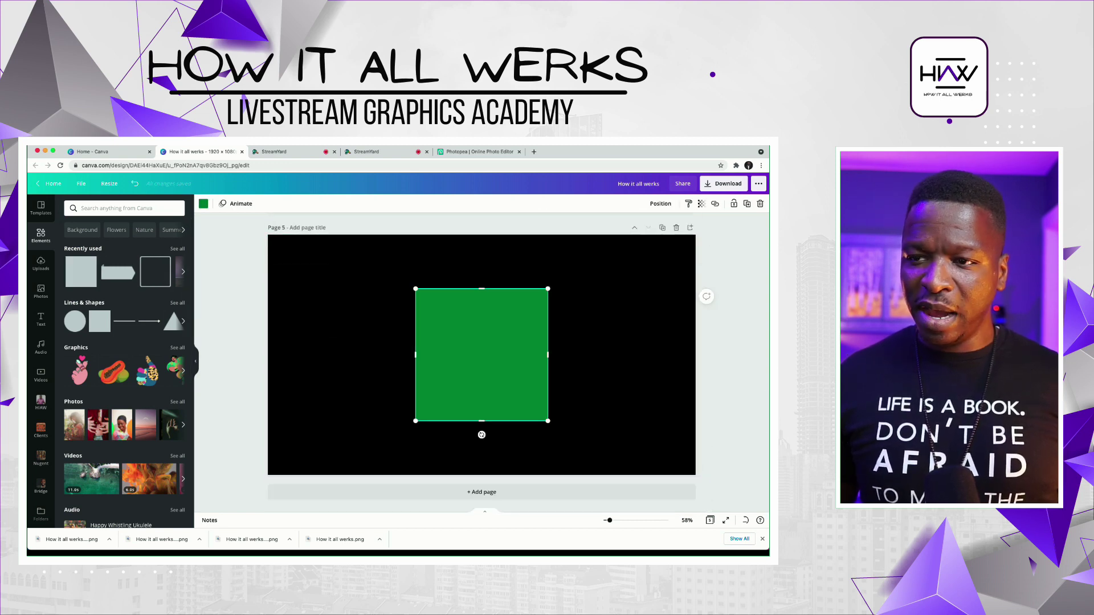
left_click(203, 204)
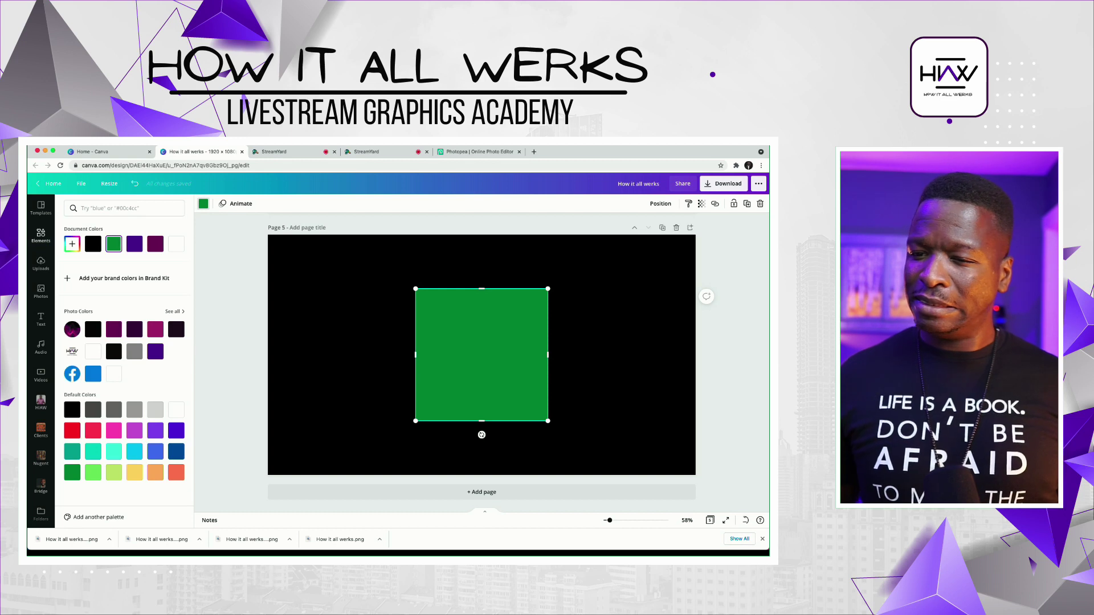
left_click(92, 352)
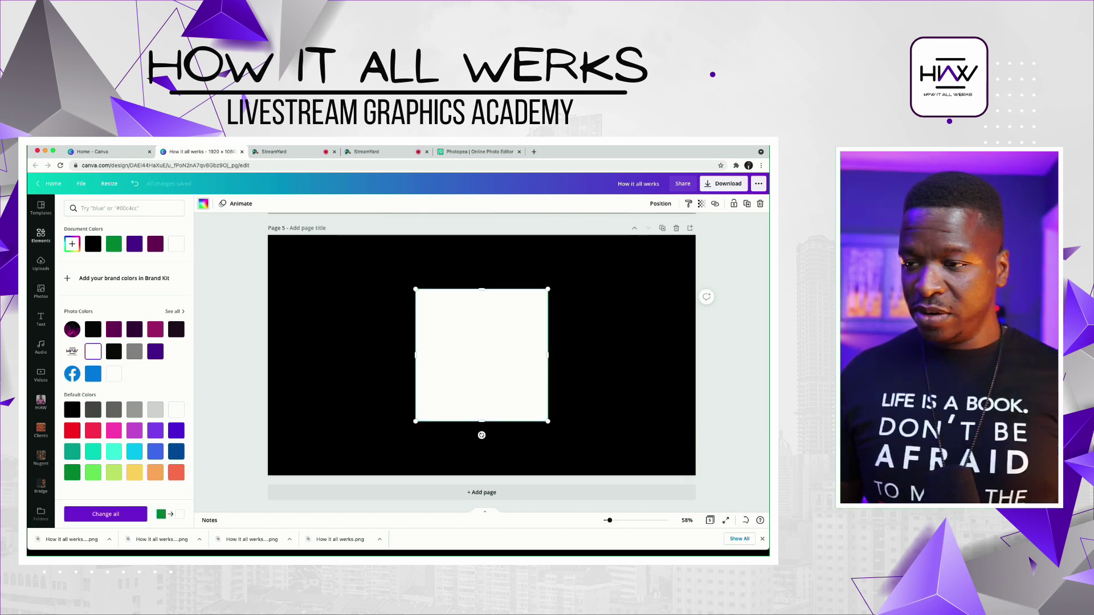
left_click_drag(481, 290, 481, 403)
left_click_drag(482, 413, 373, 323)
key("Escape")
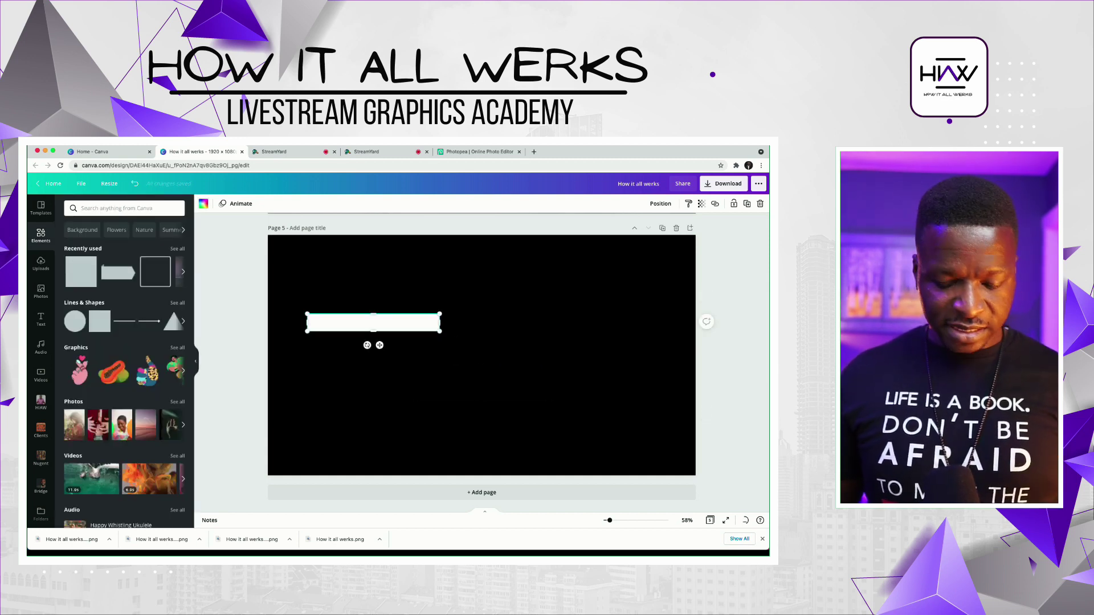
Add a paragraph text box and move it up into the white bar
key("t")
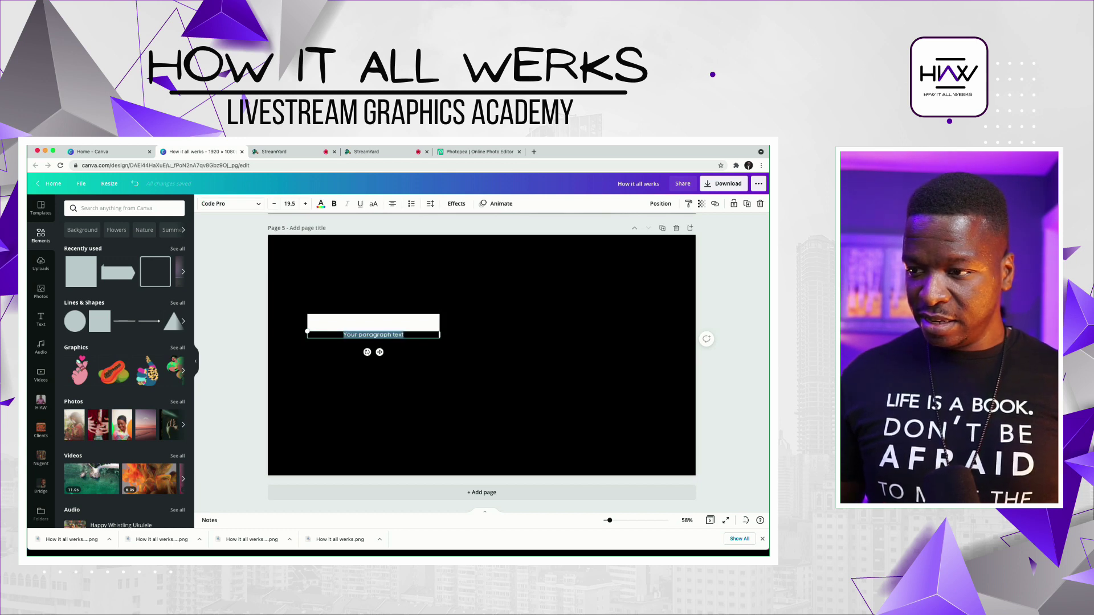
left_click(380, 380)
left_click_drag(374, 335, 374, 323)
Make the placeholder text black in Alleron Regular and narrow the text box from the left
double_click(377, 323)
triple_click(378, 323)
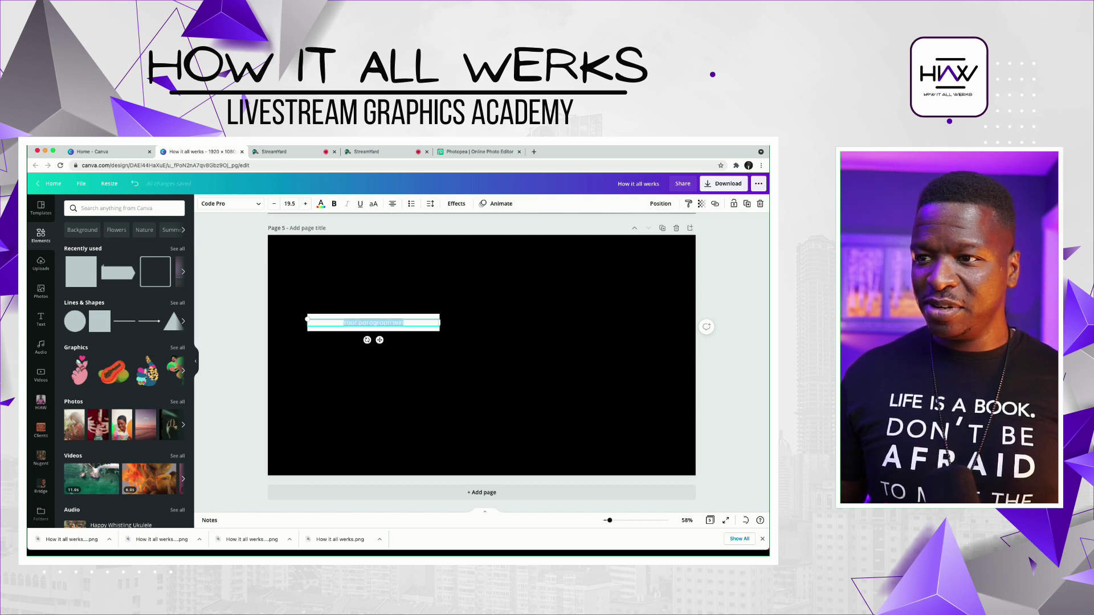
left_click(321, 203)
left_click(93, 244)
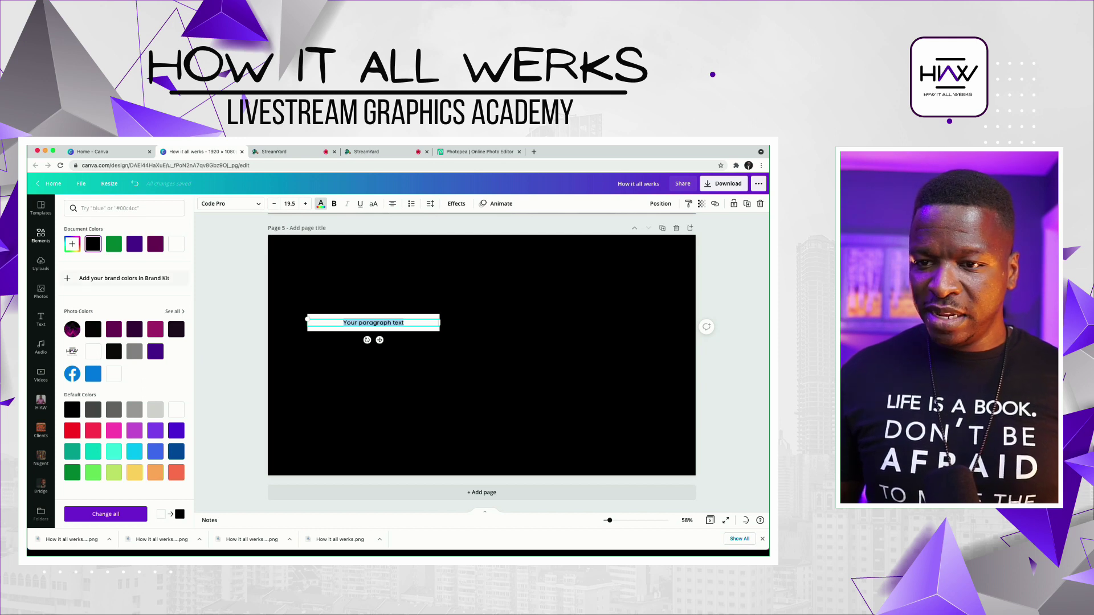
left_click(230, 203)
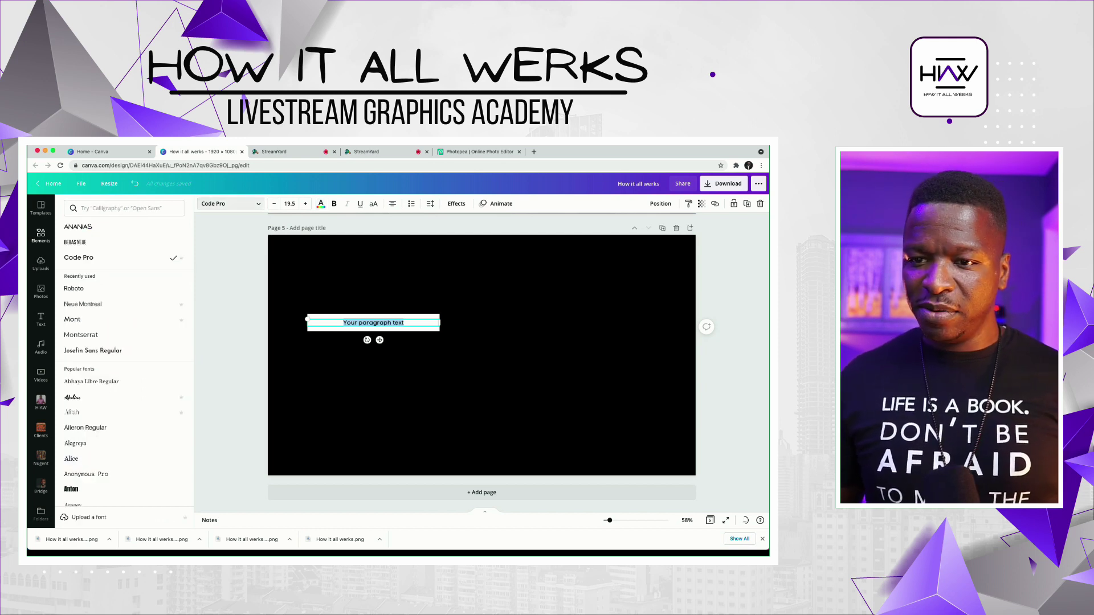
left_click(86, 428)
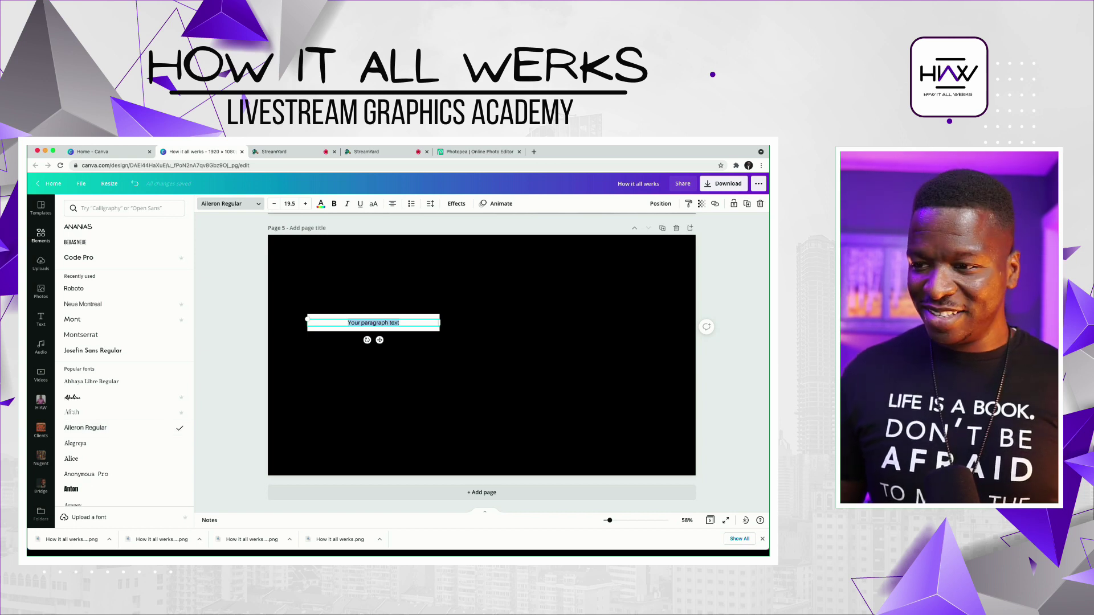
left_click(361, 323)
double_click(362, 323)
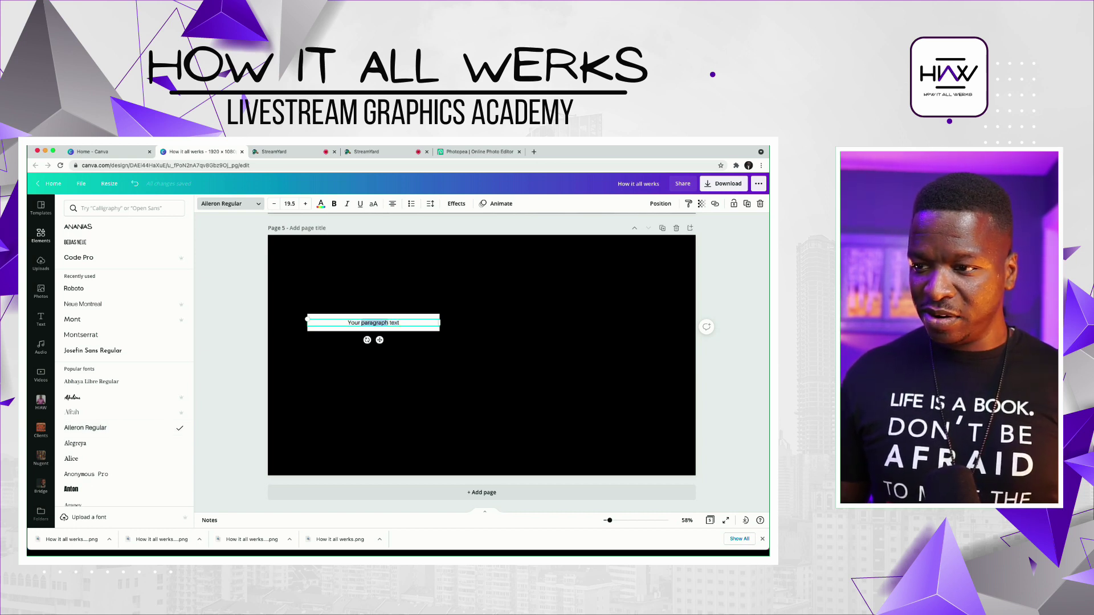
key("super+a")
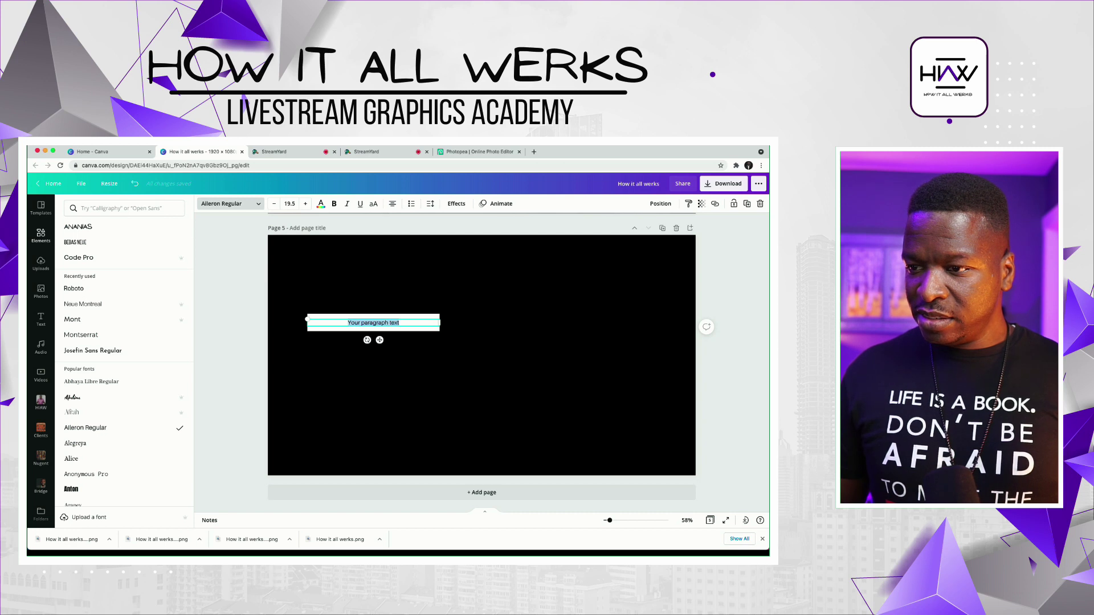
left_click_drag(307, 322, 349, 316)
Replace the placeholder with the presenter's name and enlarge it to size 39 within the bar
left_click(396, 321)
double_click(396, 321)
key("ctrl+a")
type("Kirk Nugent")
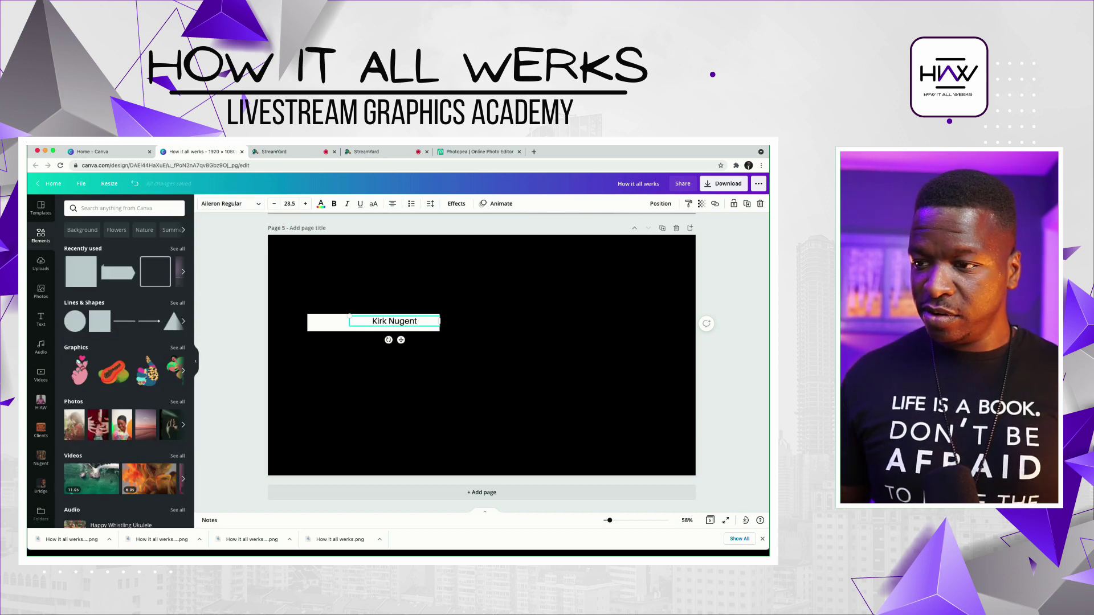
mouse_move(349, 317)
left_mouse_down()
mouse_move(392, 316)
mouse_move(359, 323)
left_mouse_up()
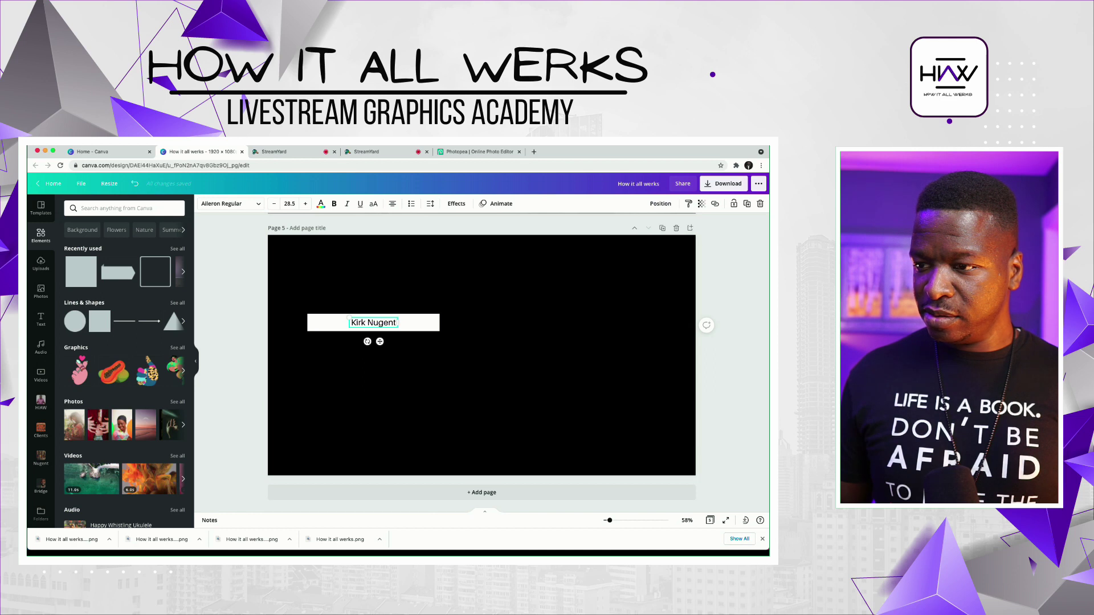
mouse_move(398, 317)
left_mouse_down()
mouse_move(417, 313)
mouse_move(387, 324)
left_mouse_up()
left_click(447, 353)
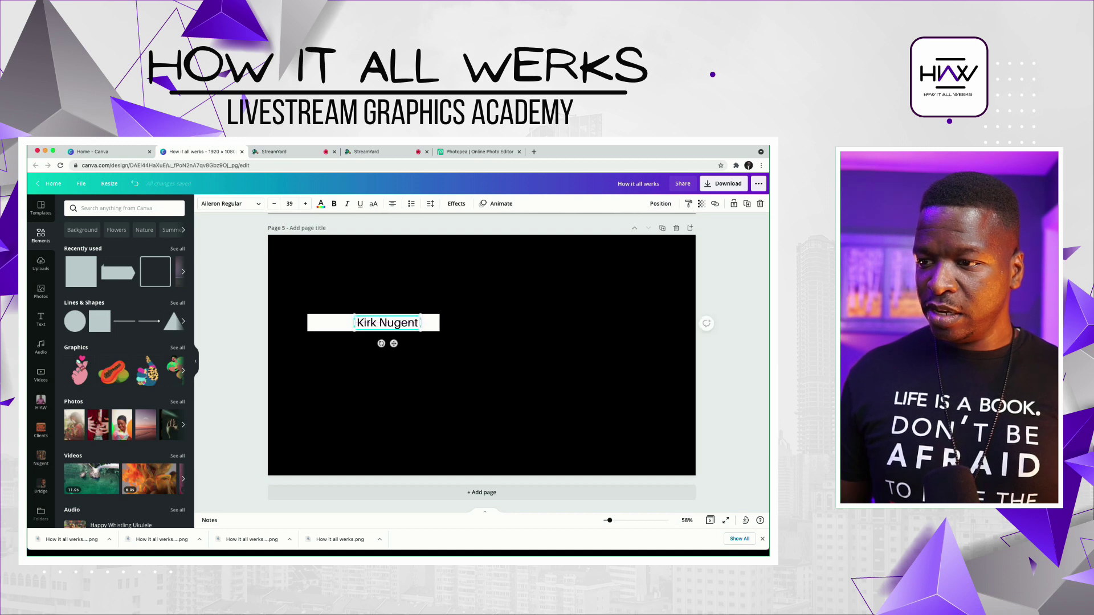
key("Escape")
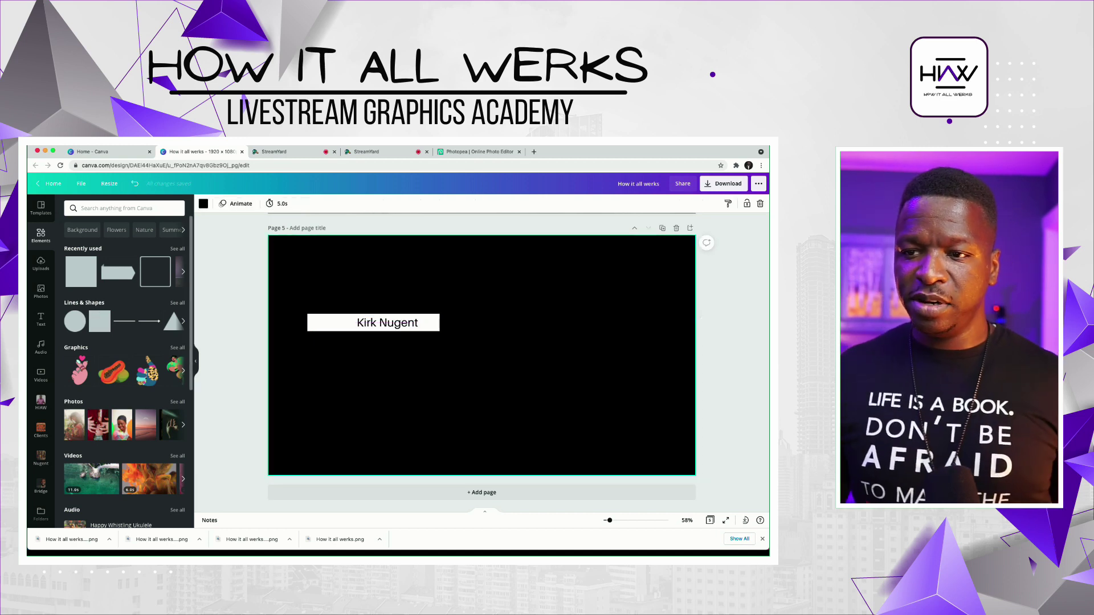
Add a circle frame from the Elements Frames collection to the page
left_click(177, 249)
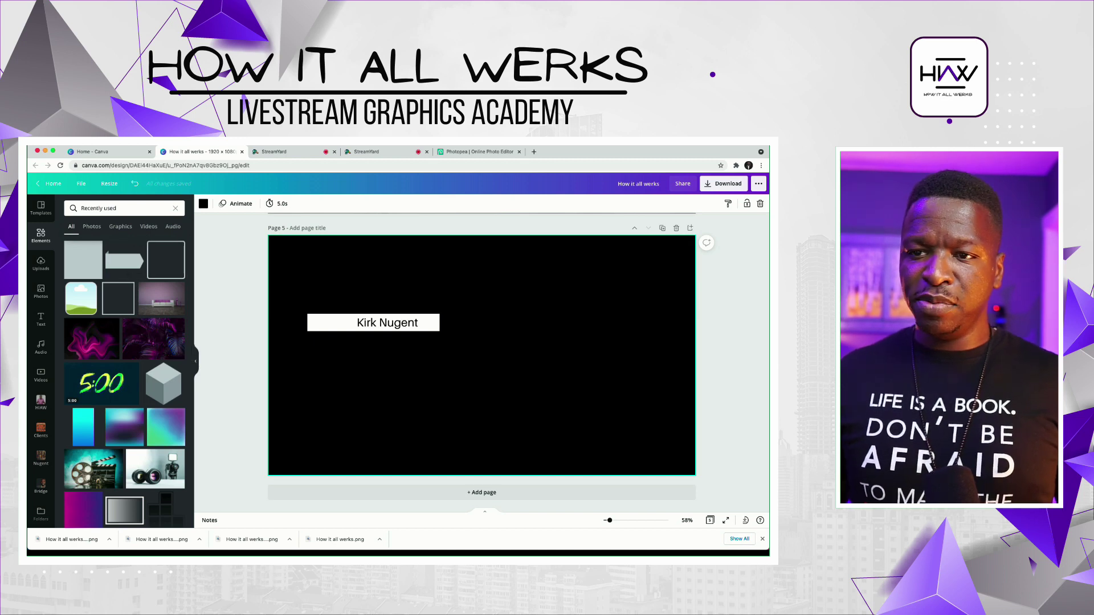
left_click(41, 235)
scroll(82, 233, "down", 4)
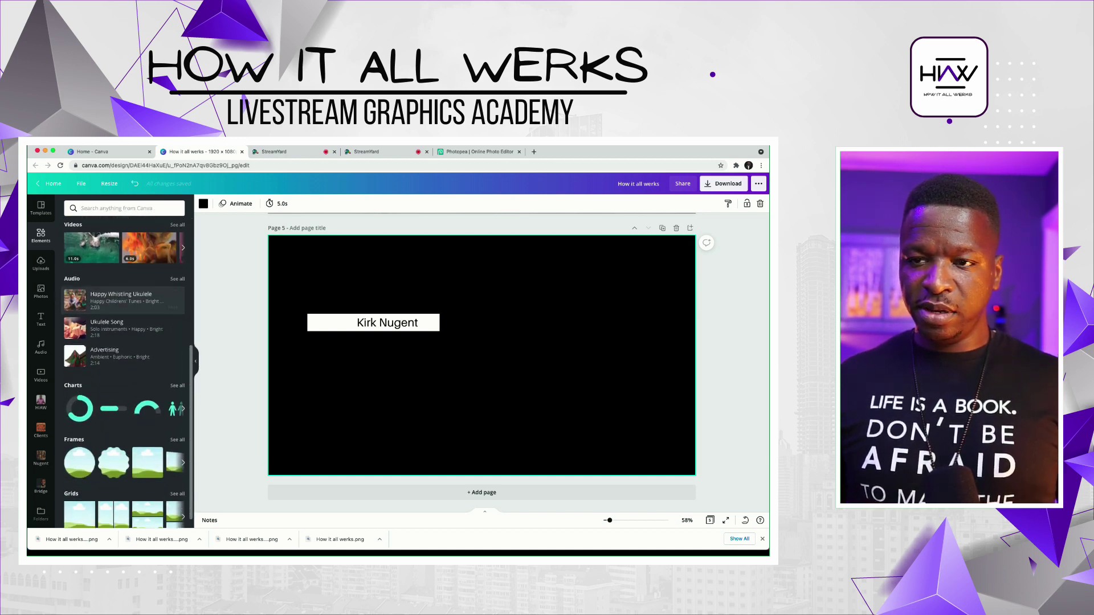
scroll(82, 233, "up", 4)
scroll(126, 370, "down", 5)
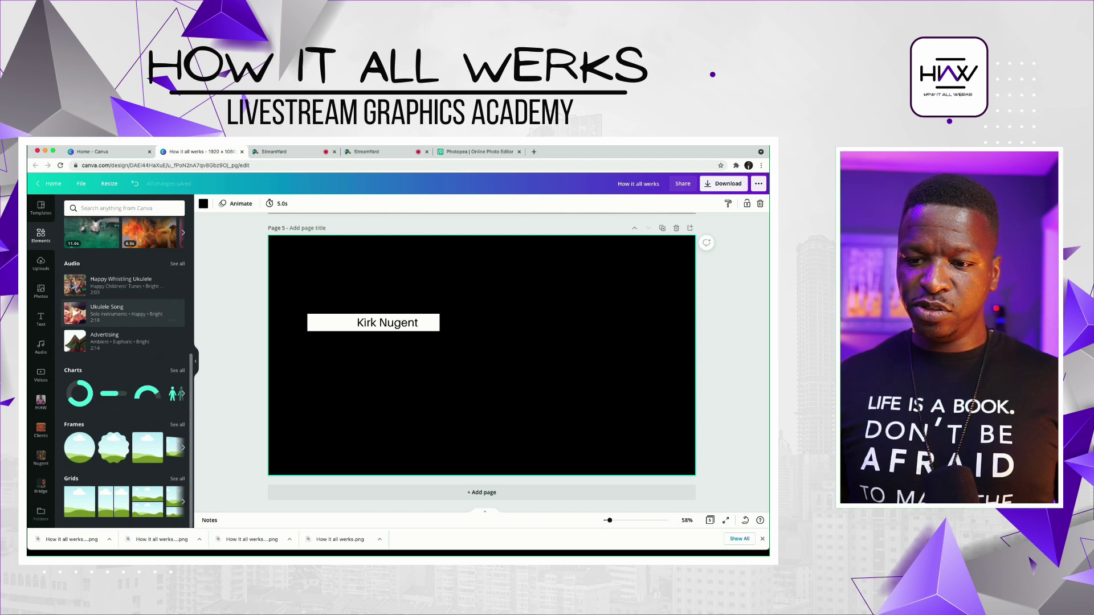
left_click(177, 425)
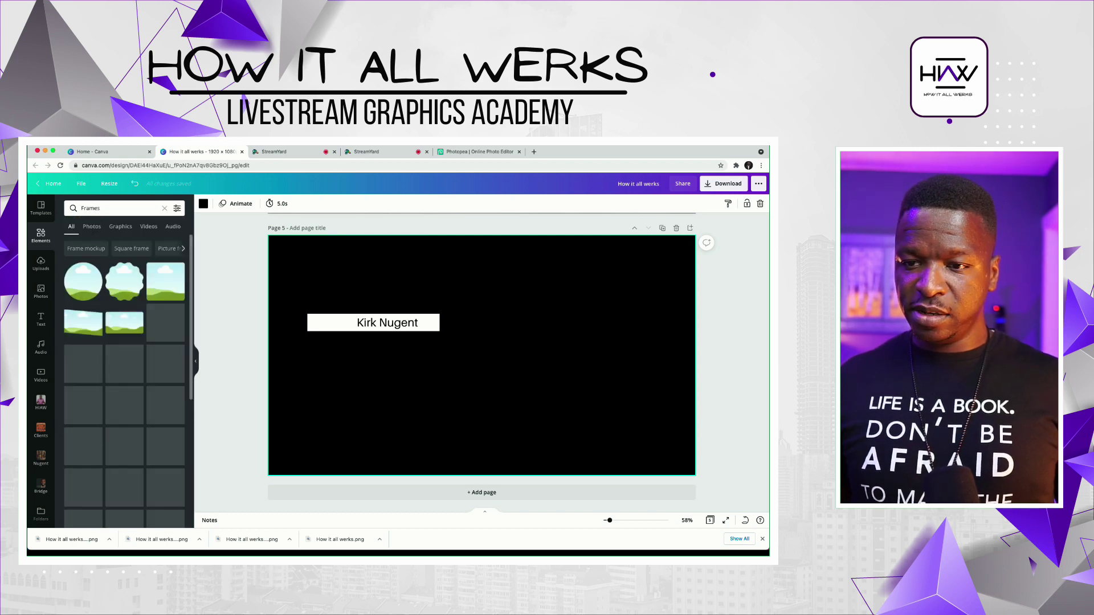
scroll(171, 367, "down", 1)
scroll(128, 382, "down", 10)
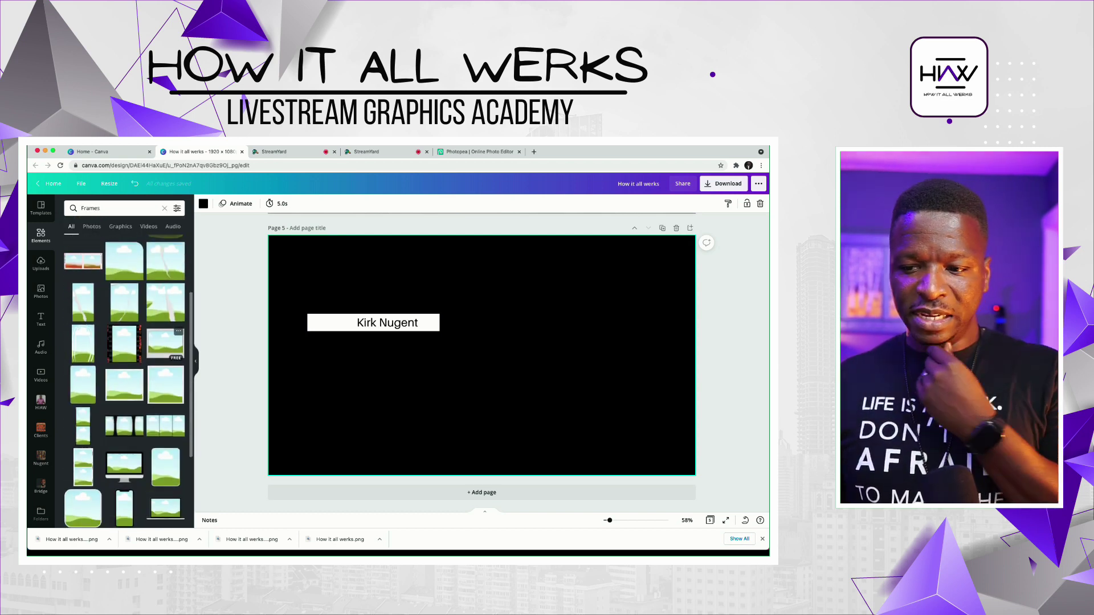
scroll(128, 382, "down", 6)
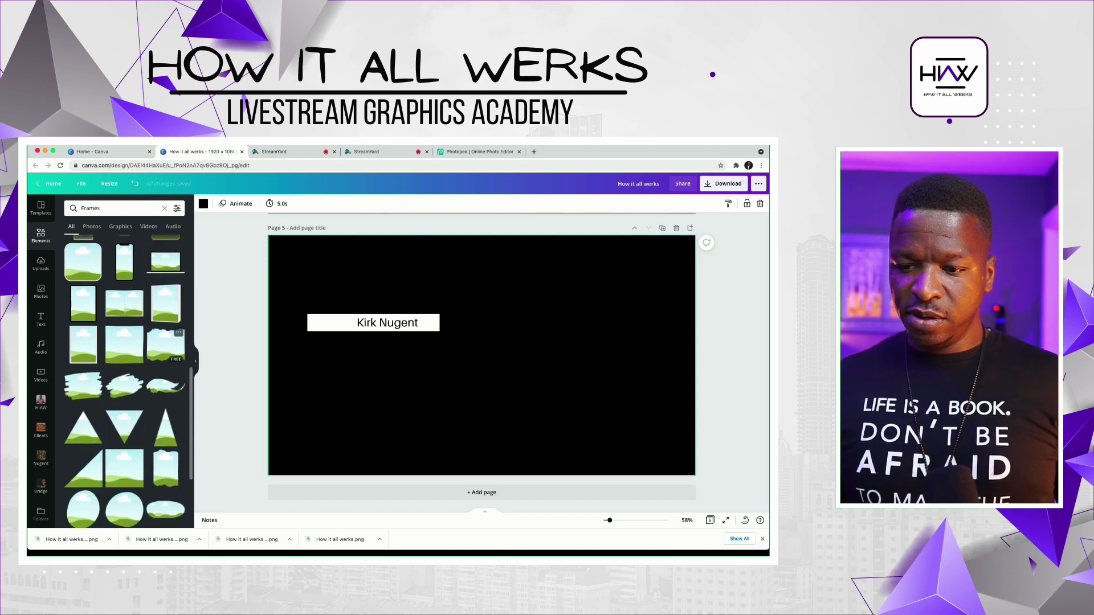
scroll(165, 353, "down", 7)
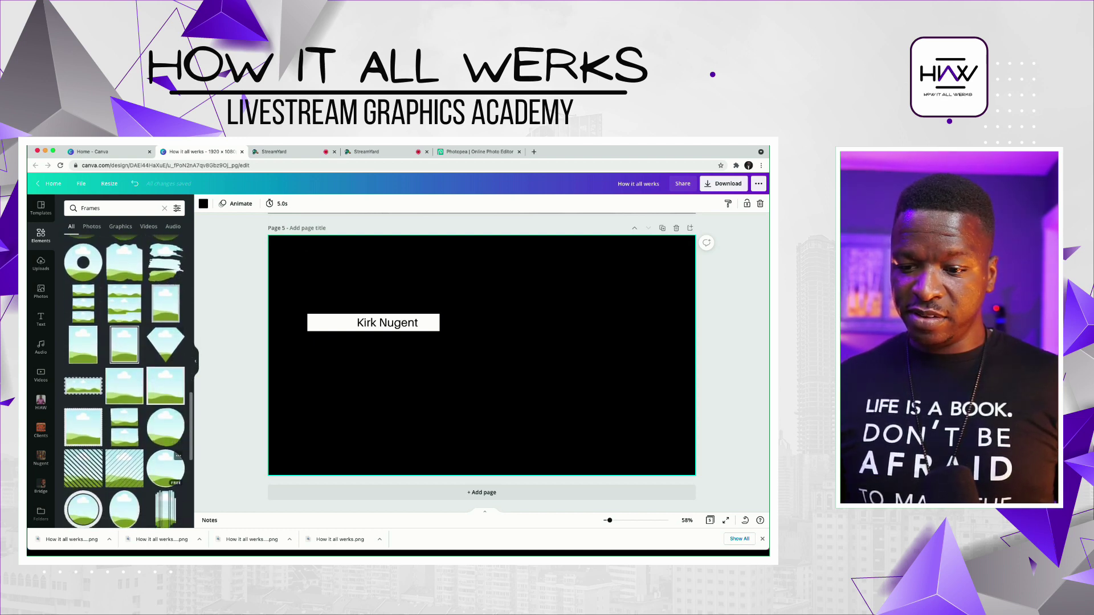
left_click(165, 468)
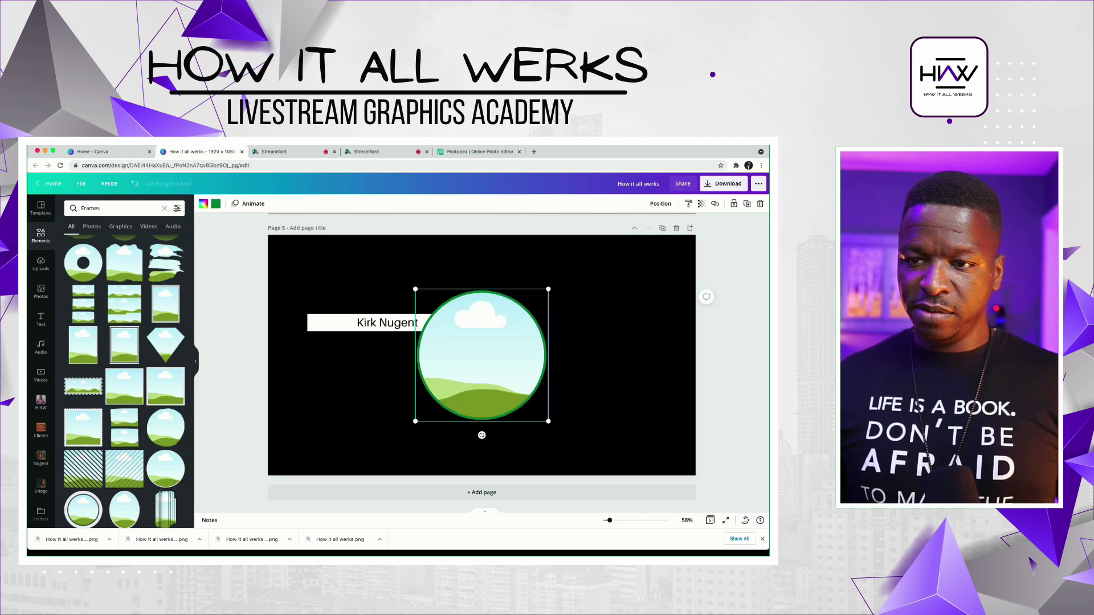
Change the circle frame's border from green to purple
left_click(41, 263)
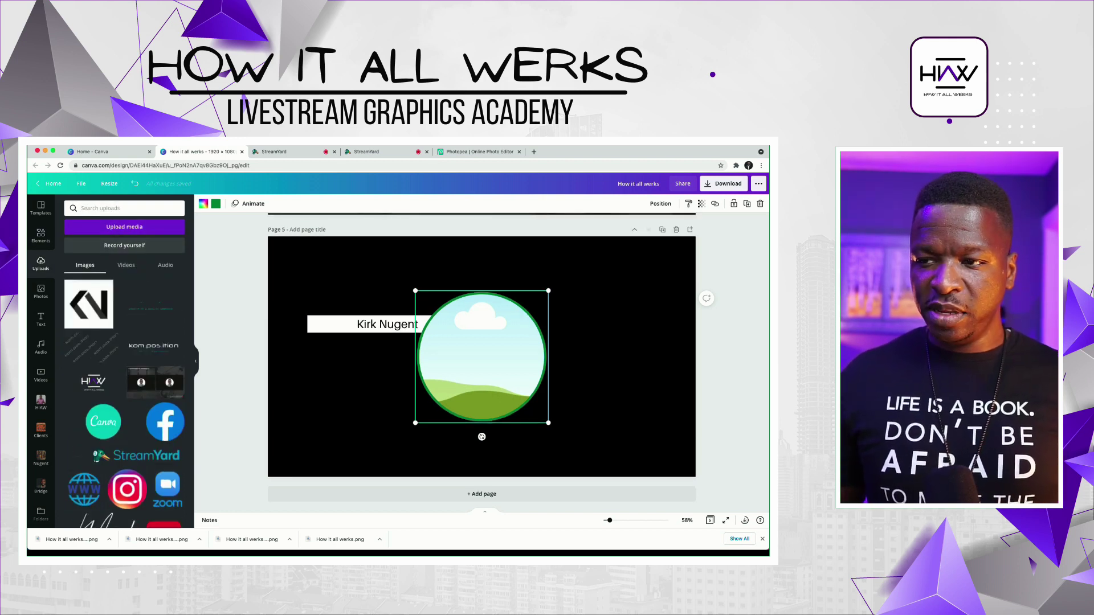
left_click(215, 204)
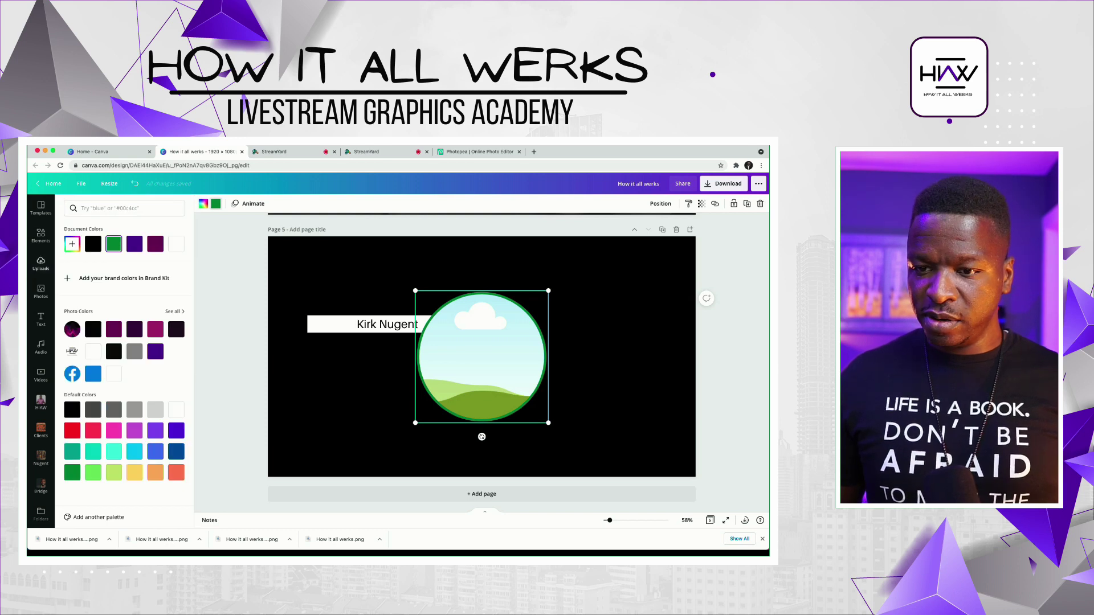
left_click(155, 351)
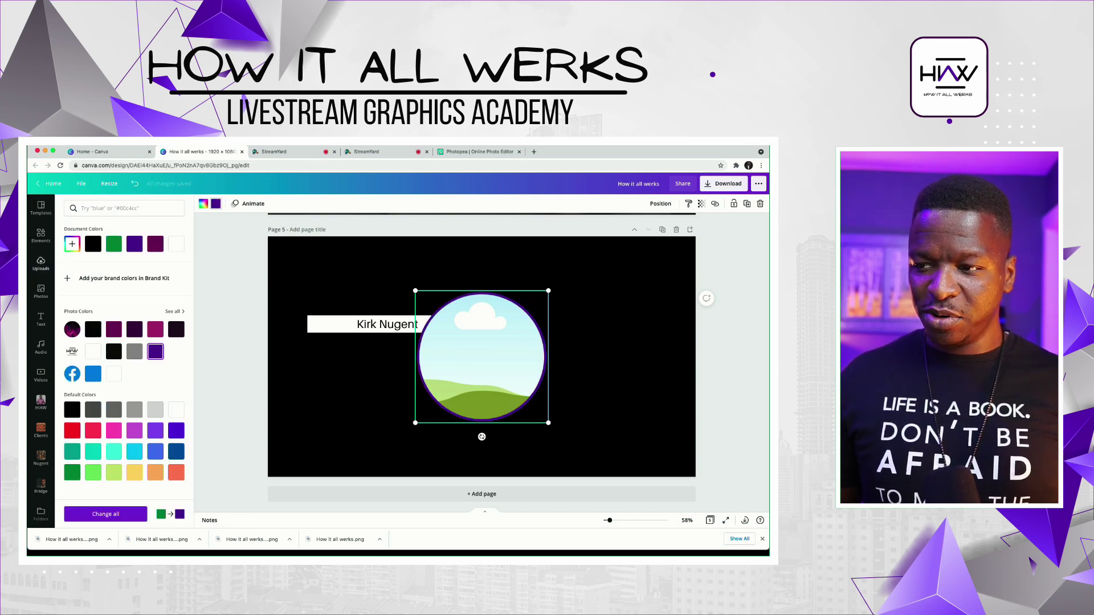
Shrink the circle frame into a badge at the bar's left end holding the uploaded logo
left_click_drag(482, 356, 334, 338)
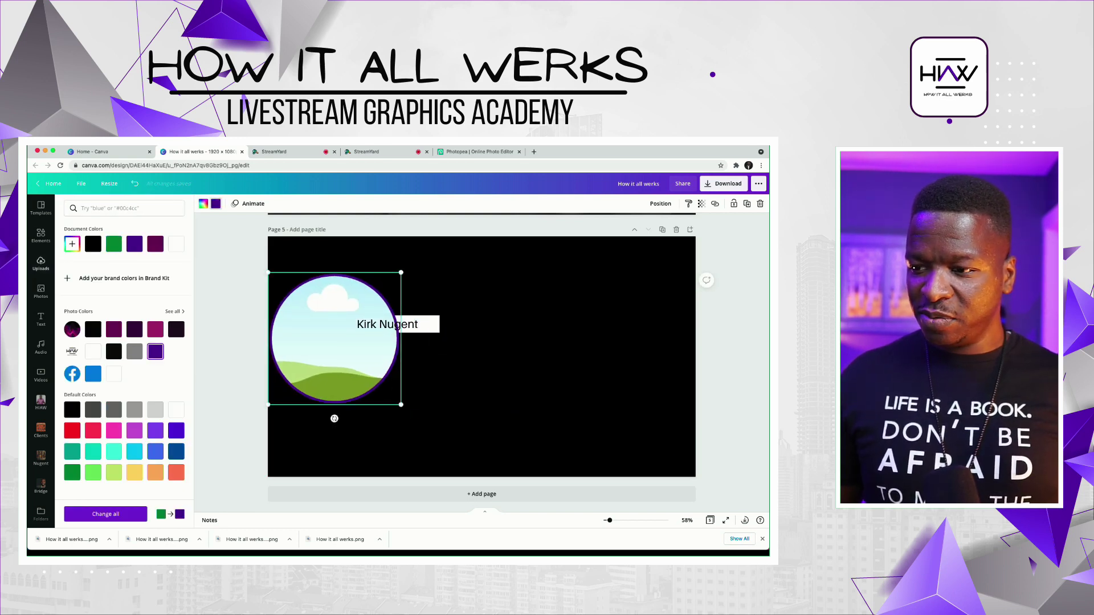
left_click_drag(401, 405, 312, 324)
left_click(399, 376)
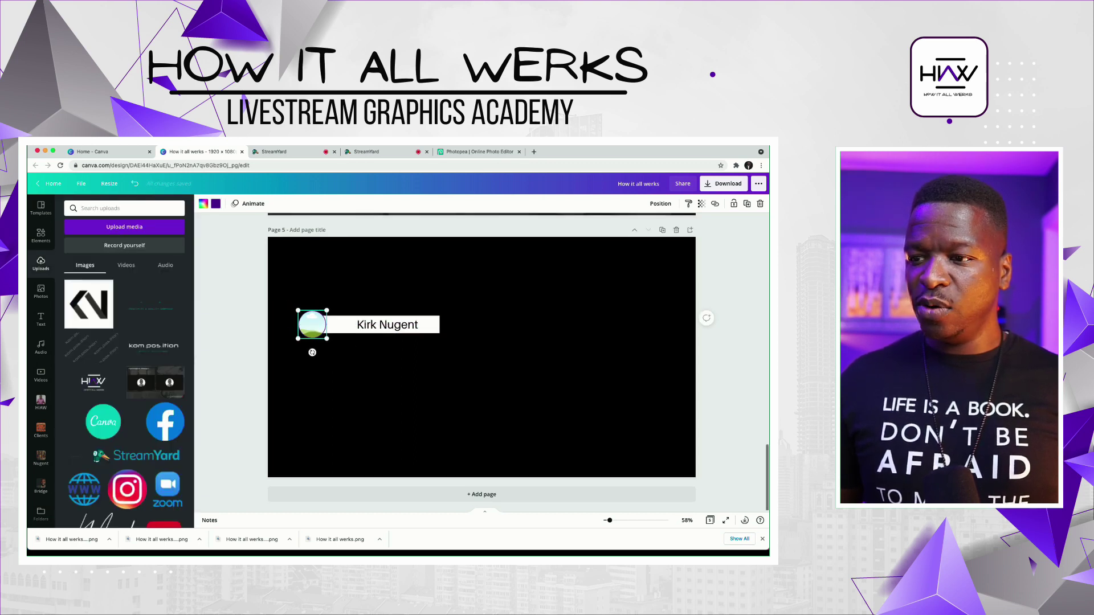
left_click_drag(90, 305, 312, 325)
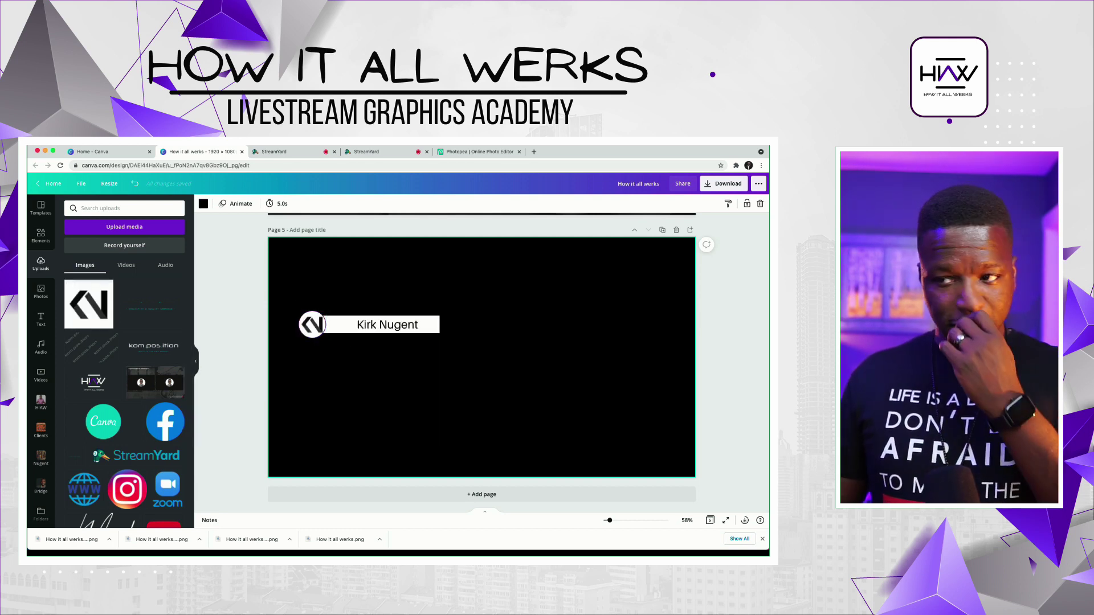
Move the name text left so it sits beside the logo
left_click(387, 324)
left_click_drag(388, 324, 360, 323)
left_click(414, 325)
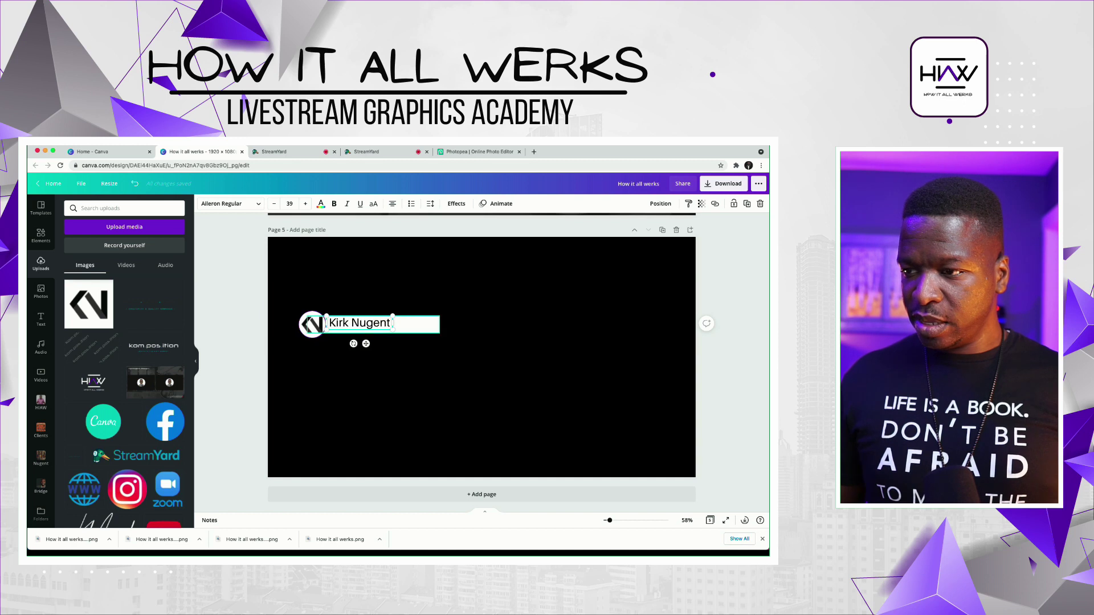
Shorten the white bar from its right end to fit the name
left_click(415, 324)
left_click_drag(439, 324, 403, 325)
left_click(361, 346)
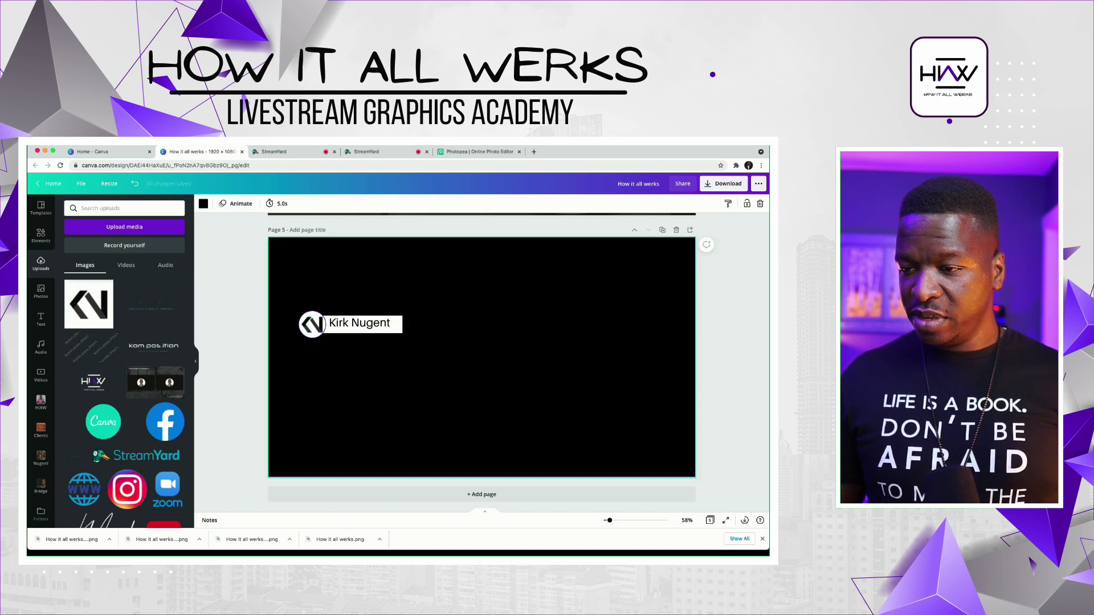
Nudge the name text down slightly within the bar
left_click(325, 323)
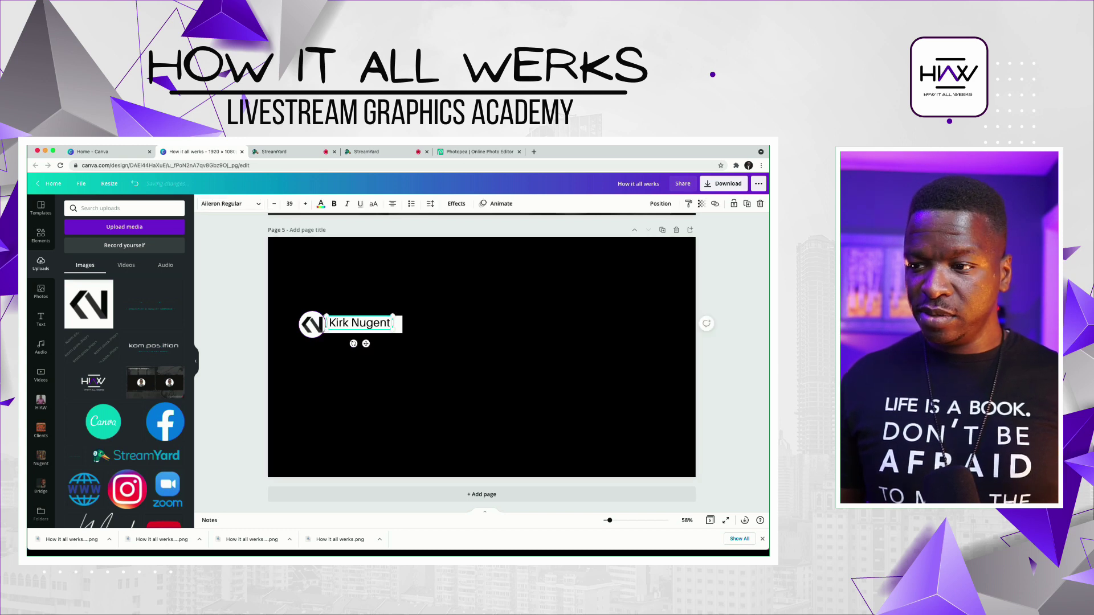
key("Down")
key("Down")
key("Down")
key("Down")
key("Down")
key("Down")
key("Down")
key("Down")
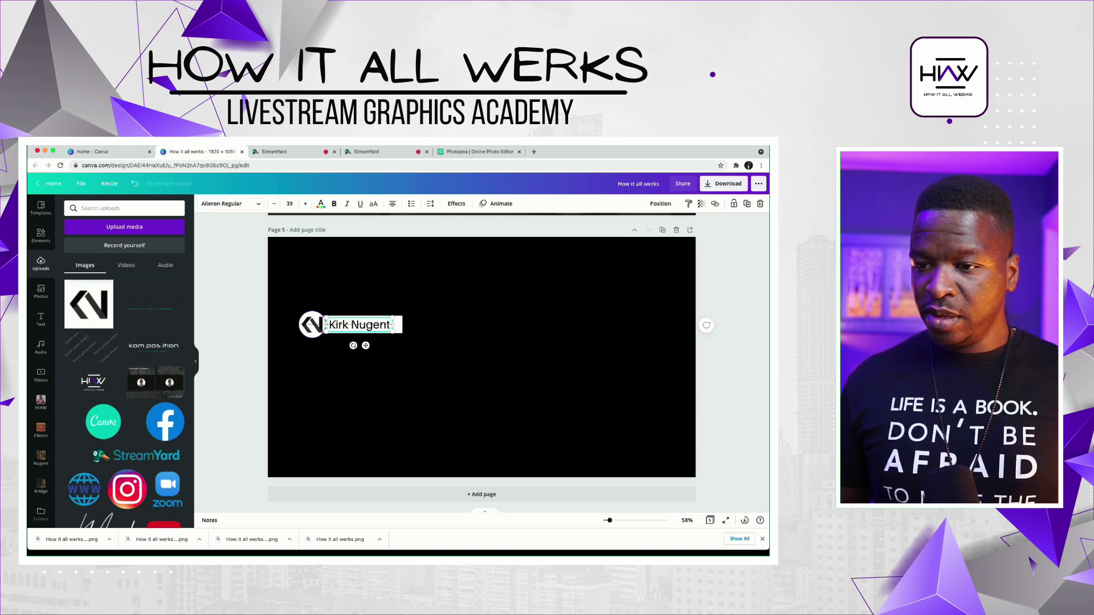
left_click(363, 364)
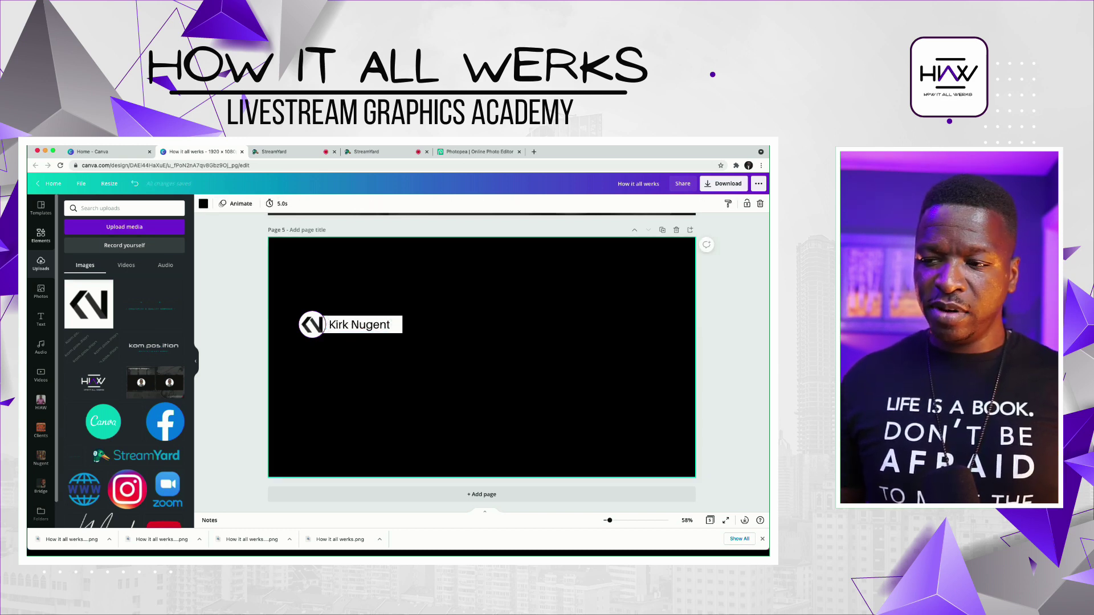
left_click(41, 233)
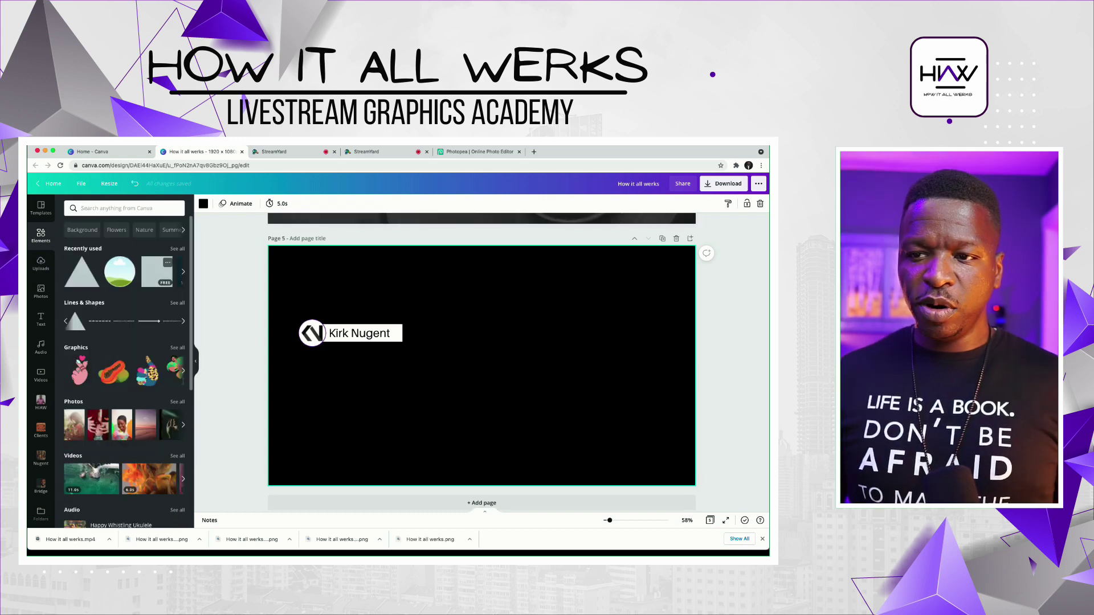
Add a #550ba5 purple square and resize it into a thin strip beneath the name bar
key("r")
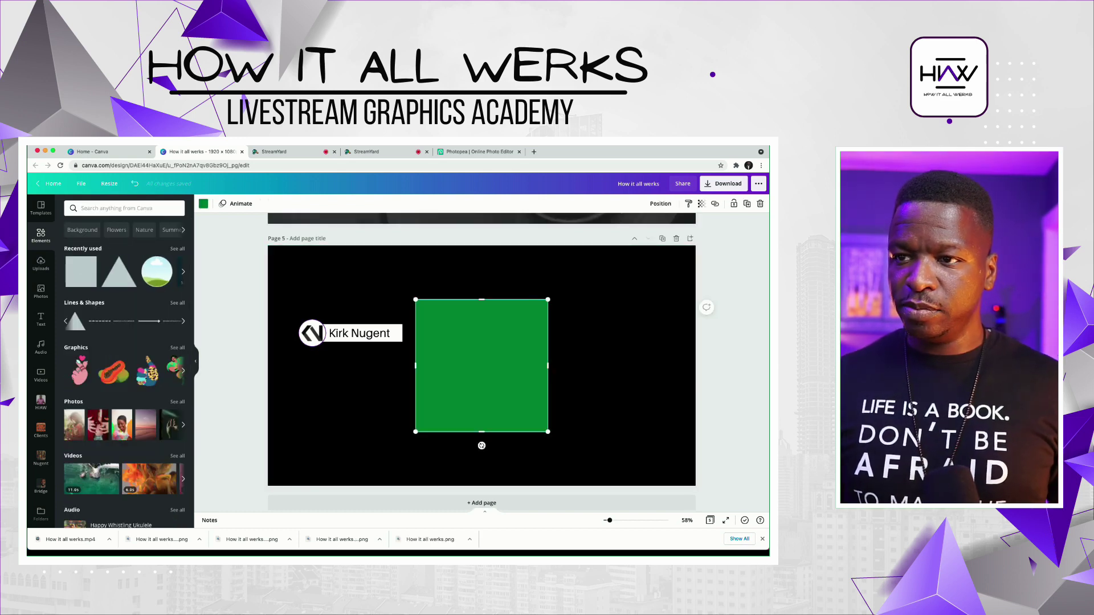
left_click(204, 203)
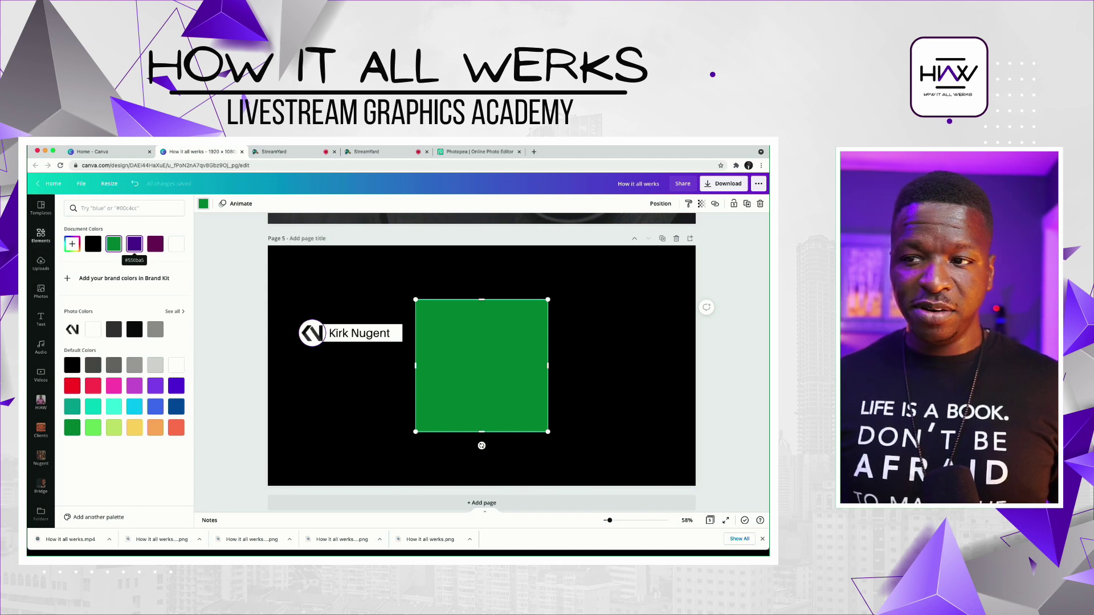
left_click(134, 244)
left_click_drag(481, 432, 482, 310)
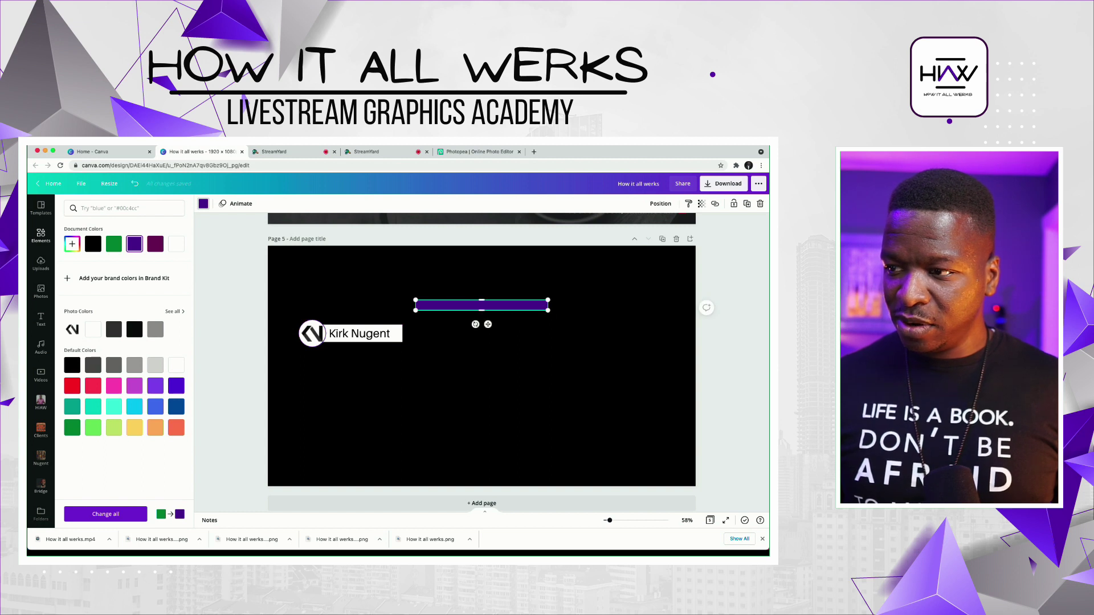
left_click_drag(481, 304, 364, 345)
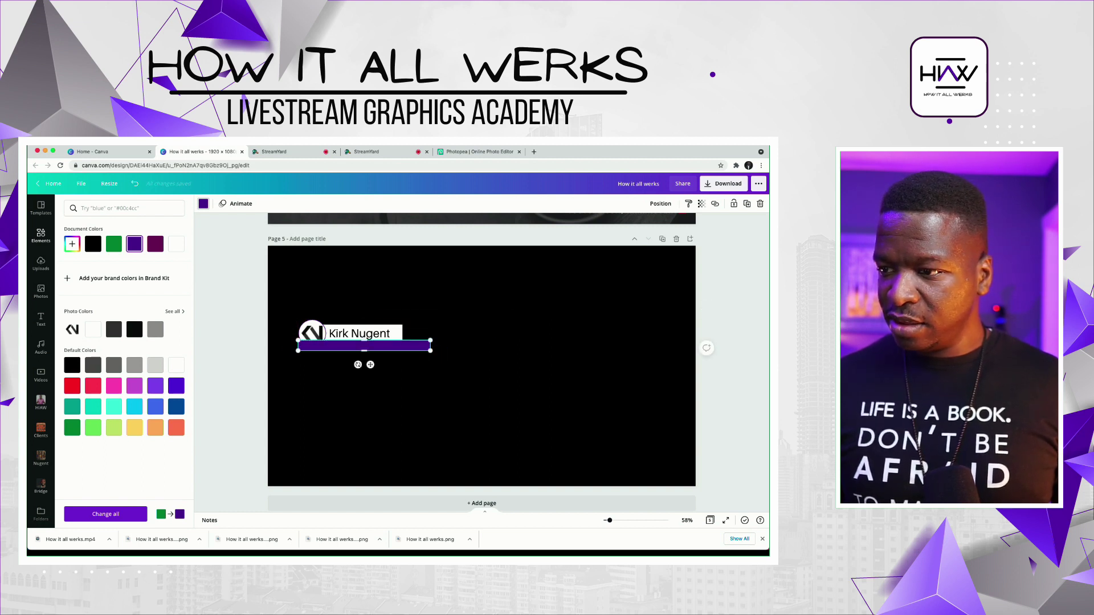
left_click_drag(430, 344, 405, 345)
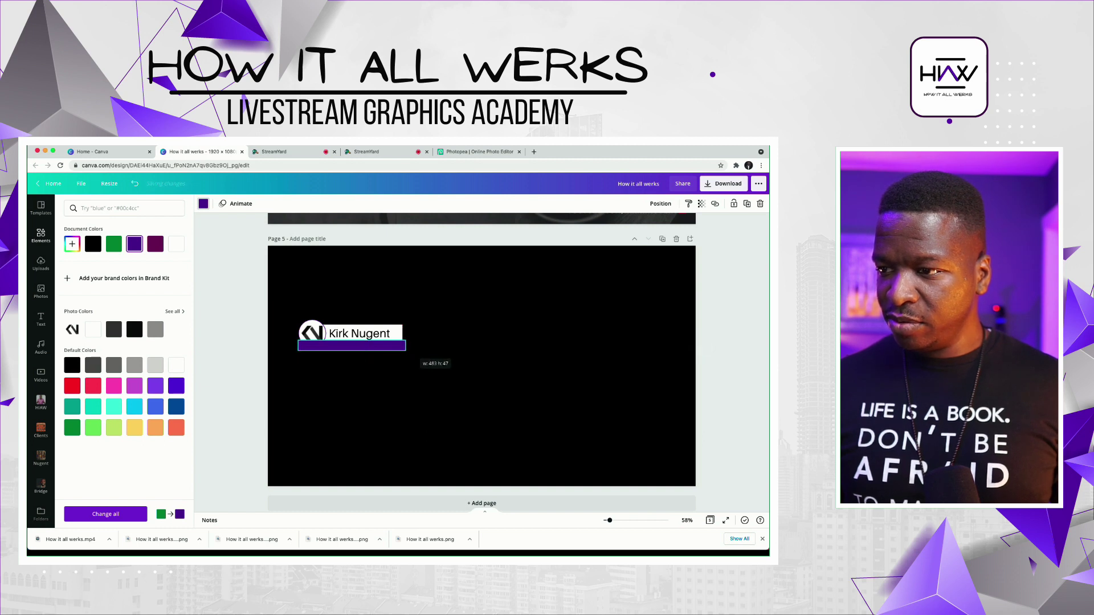
left_click_drag(298, 346, 312, 345)
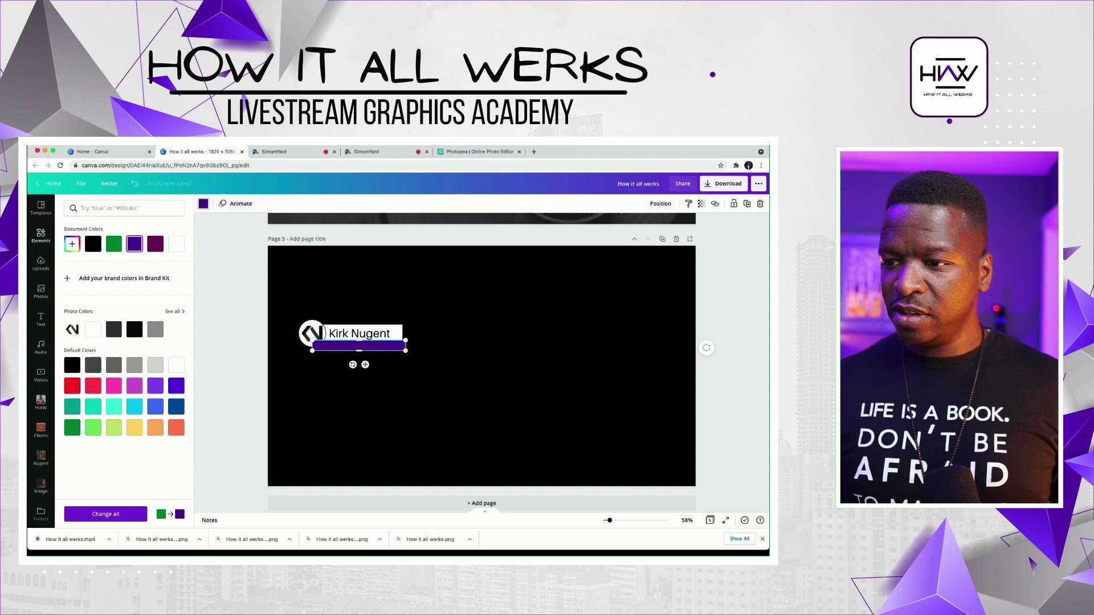
Send the purple strip to the back, behind the white name bar
right_click(346, 345)
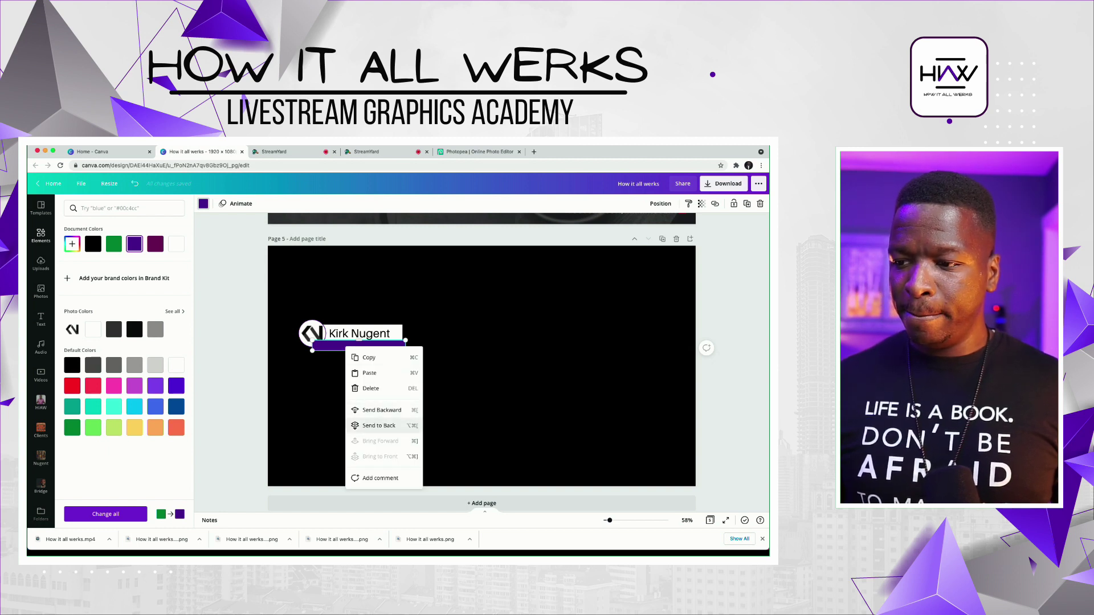
left_click(379, 426)
left_click(390, 406)
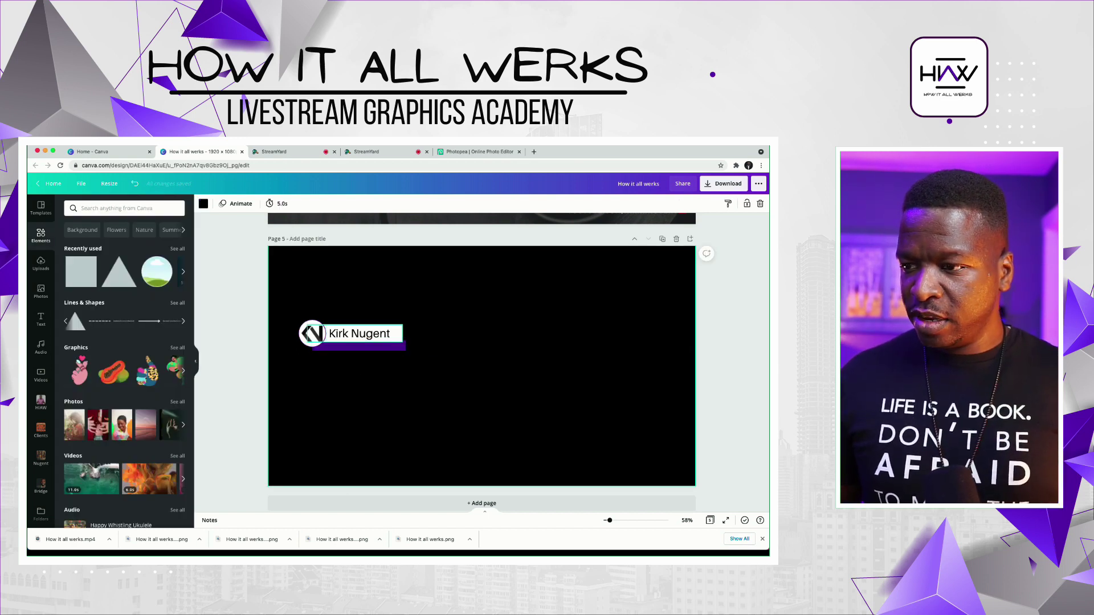
left_click(359, 333)
Make the white rectangle behind the name slightly shorter
left_click(359, 333)
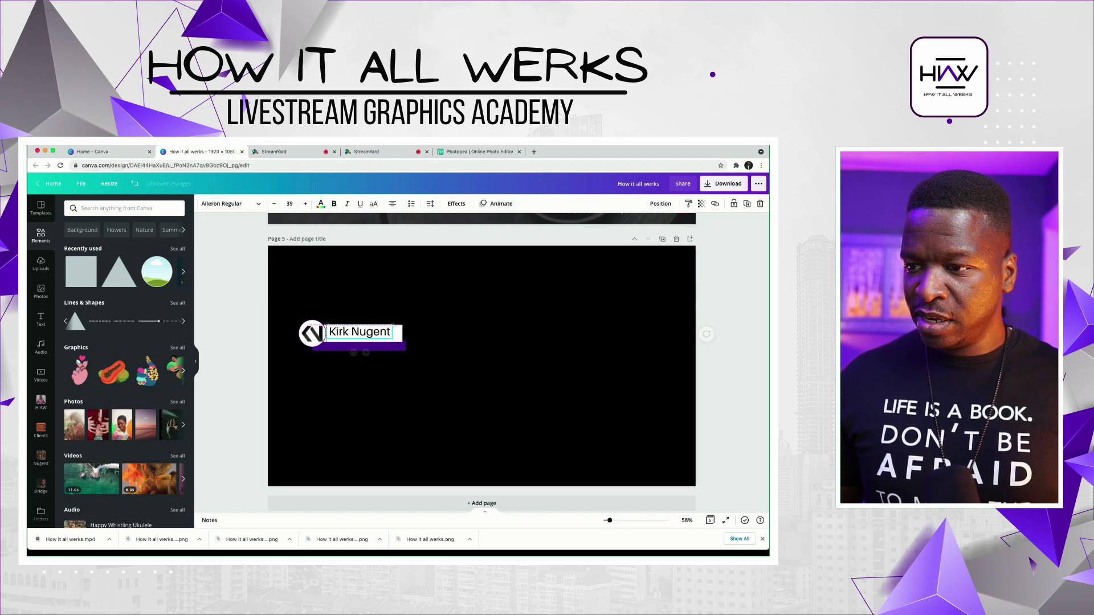
left_click(365, 333)
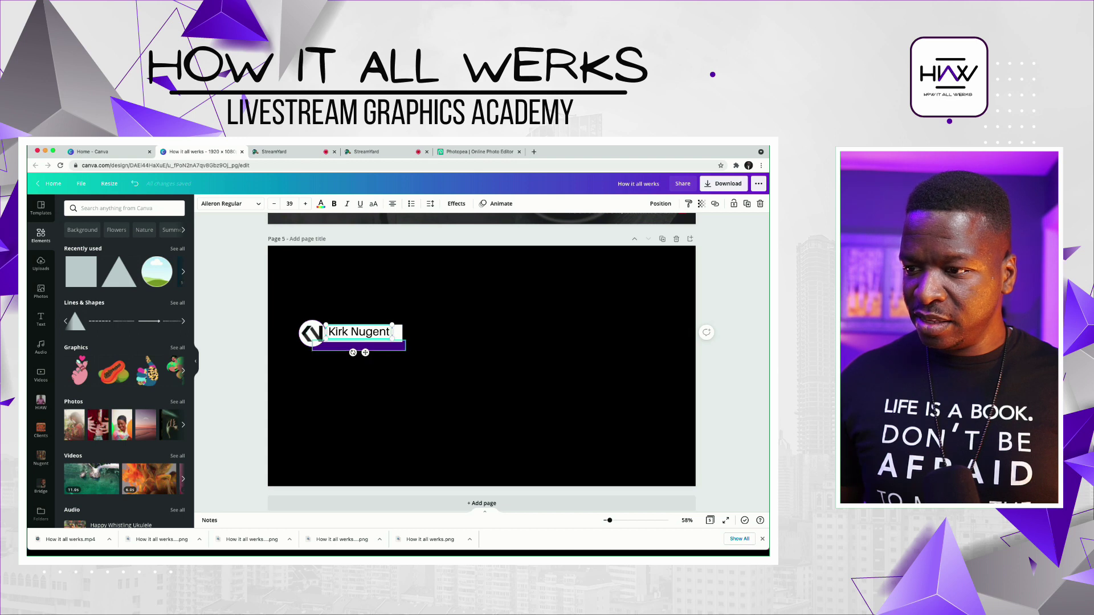
left_click(398, 373)
left_click(396, 335)
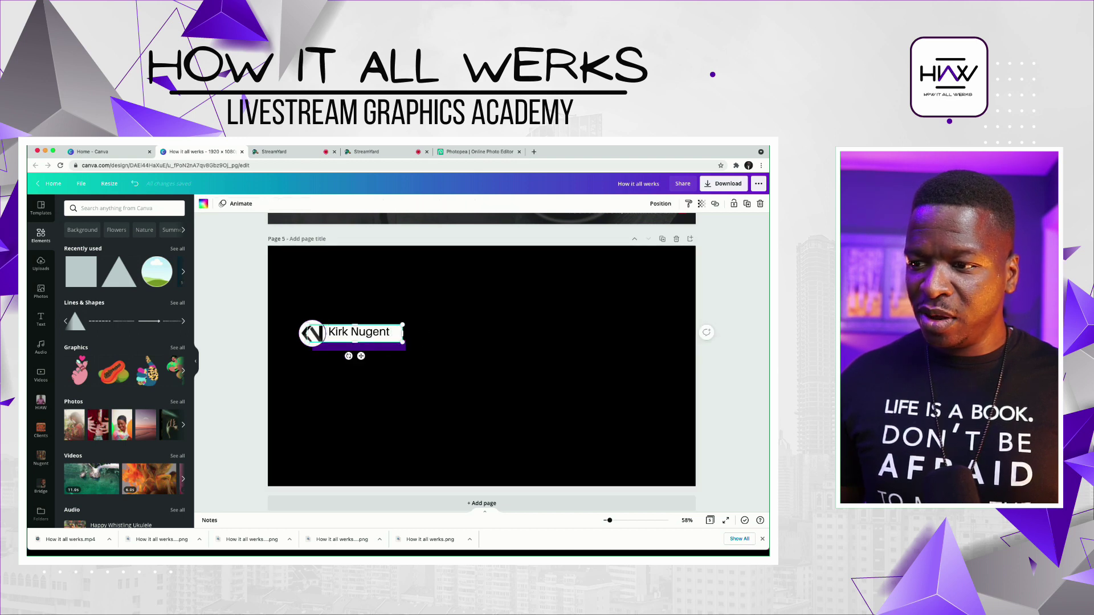
left_click_drag(355, 342, 355, 340)
left_click(371, 373)
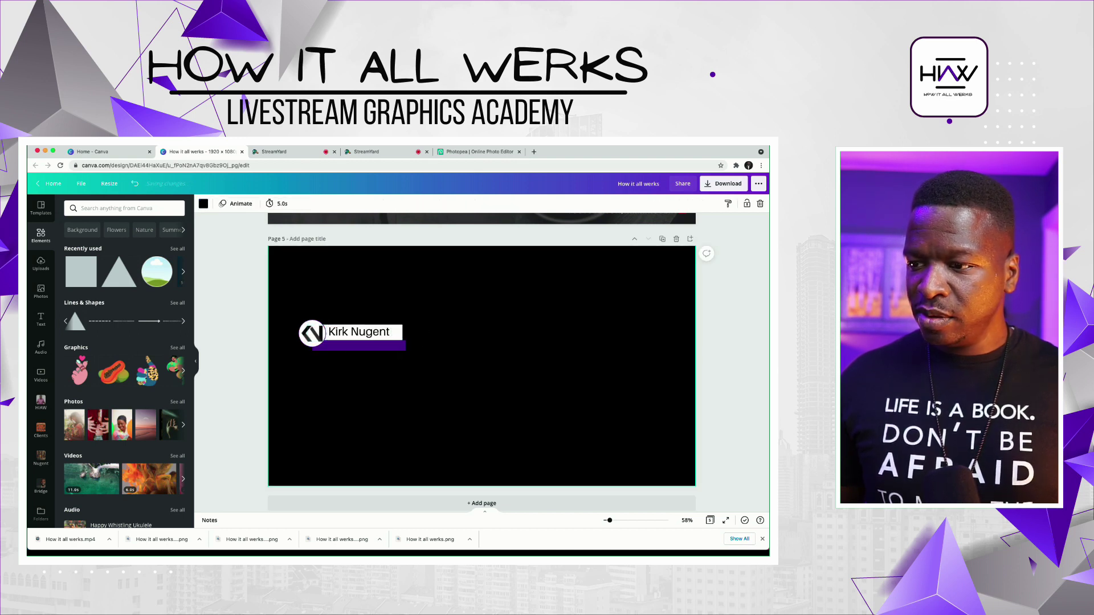
Nudge the purple strip up so it sits snugly under the white bar
left_click(367, 346)
key("Up")
key("Up")
key("Up")
key("Up")
key("Up")
key("Up")
key("Up")
key("Up")
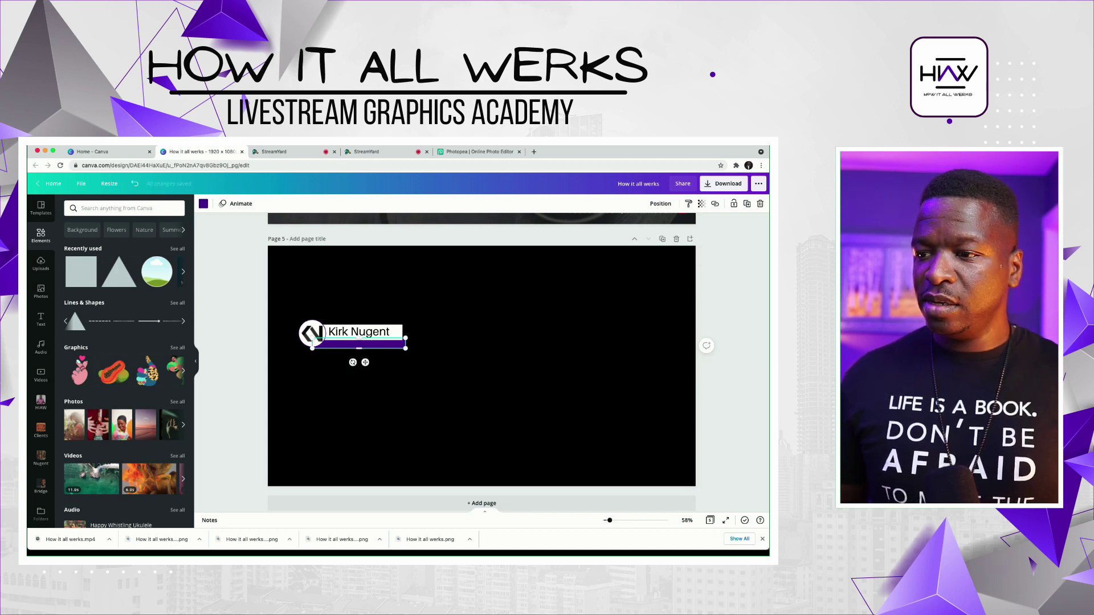
left_click(381, 387)
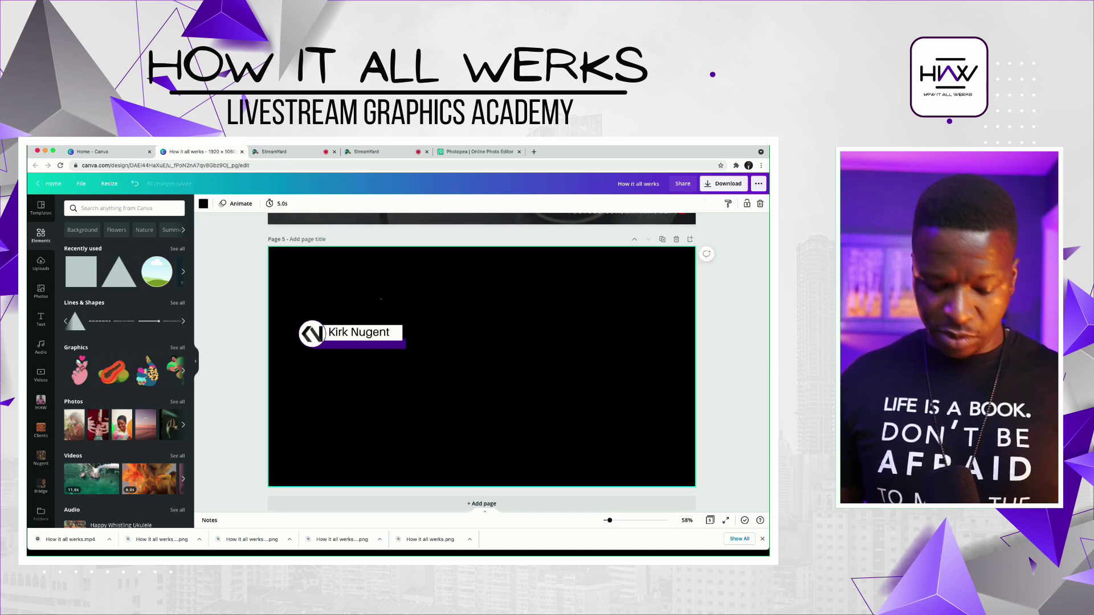
Add a text line with the presenter's website address, centred on the purple strip
key("t")
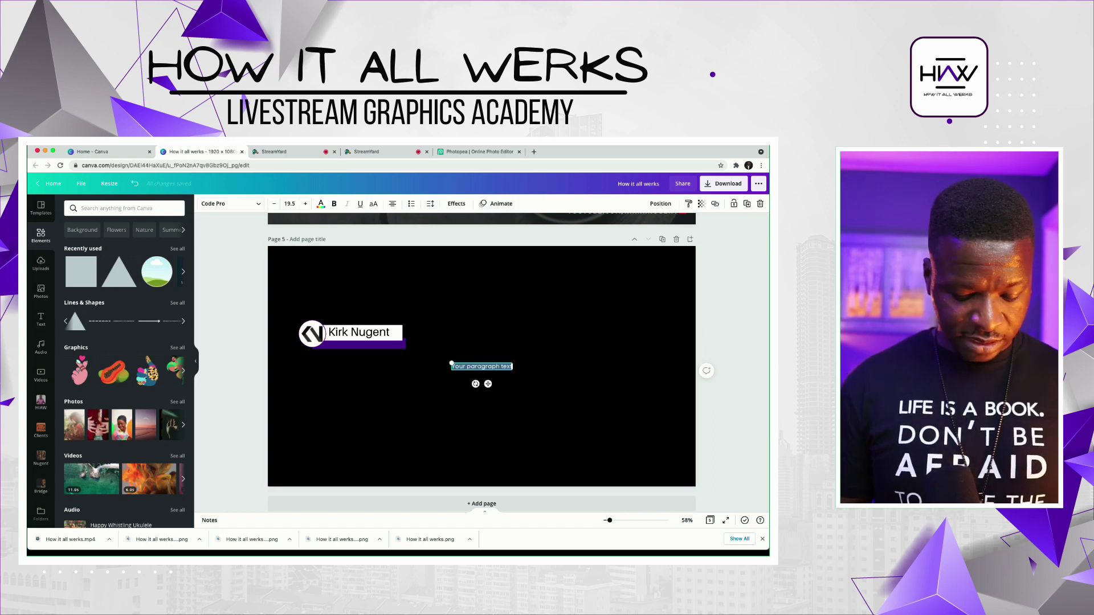
type("Kirkn")
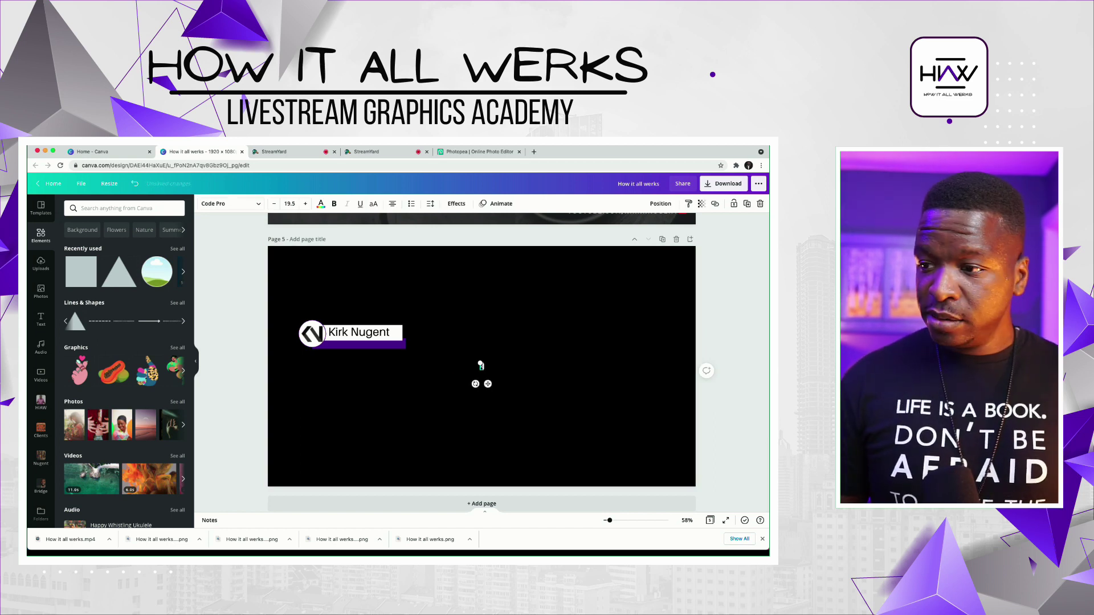
type(".com")
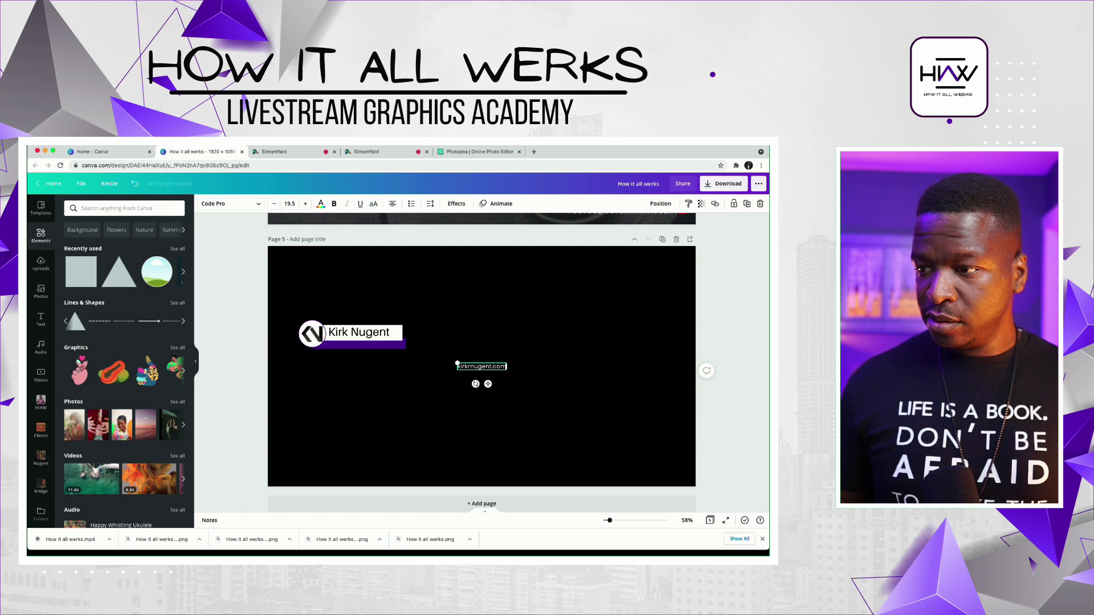
left_click_drag(482, 367, 359, 344)
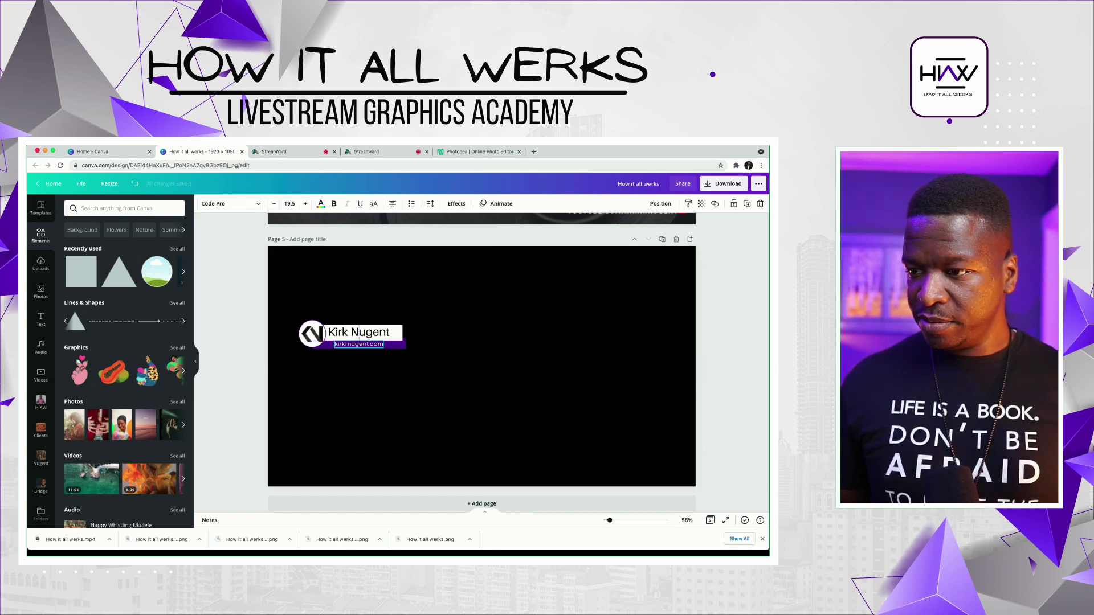
left_click(353, 362)
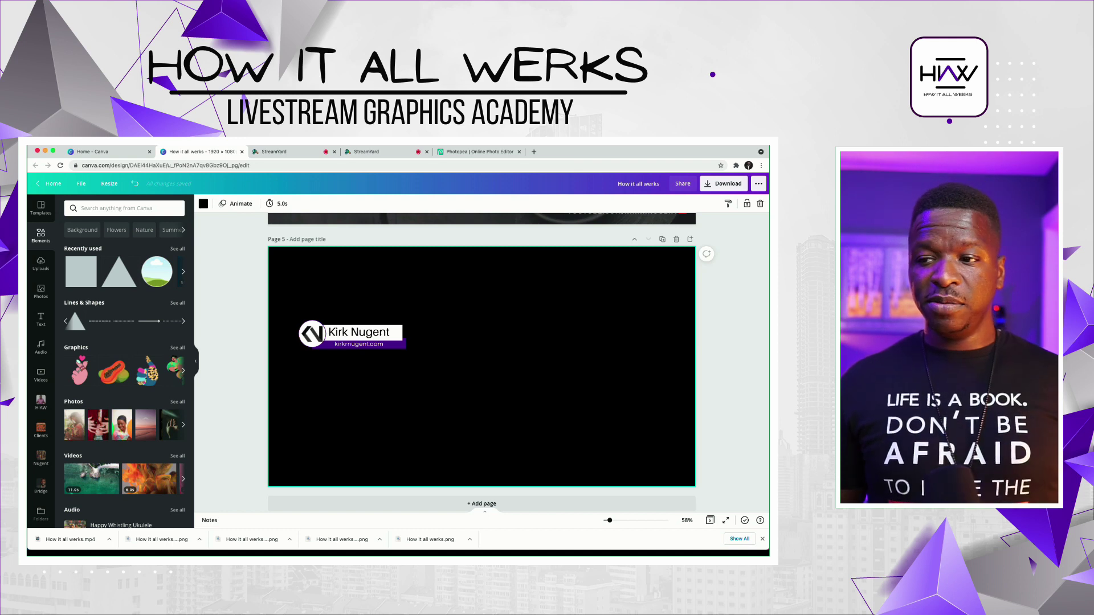